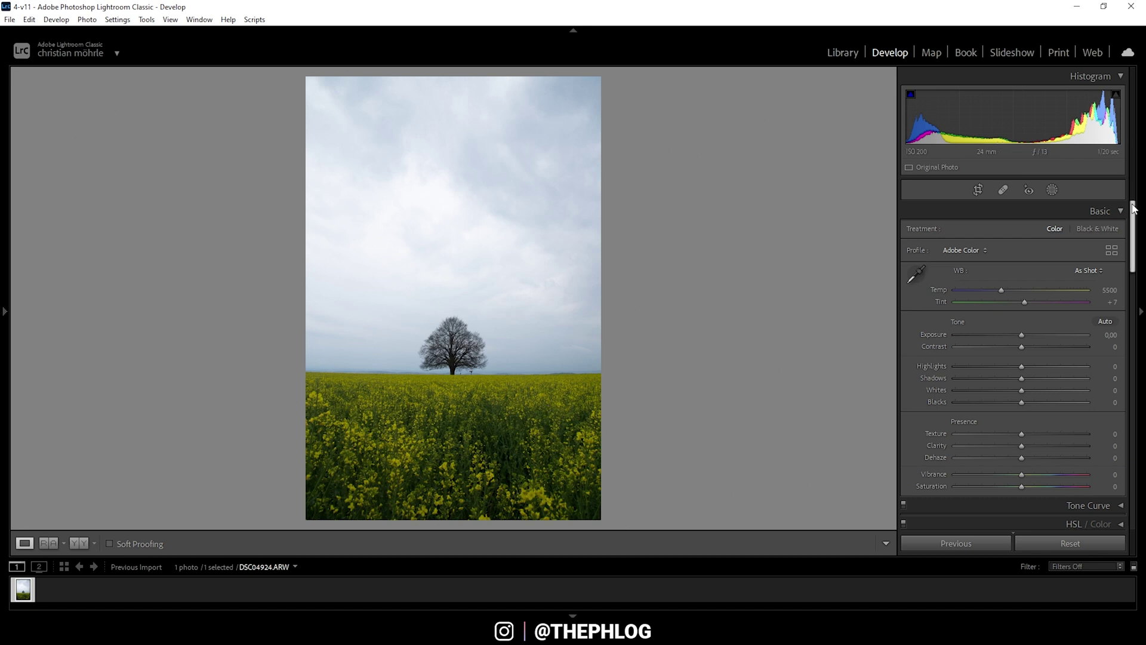
Step: Enable Remove Chromatic Aberration on the Lens Corrections Profile tab
scroll(1123, 215, down, 2)
drag(1124, 214, 1124, 269)
scroll(1119, 284, down, 3)
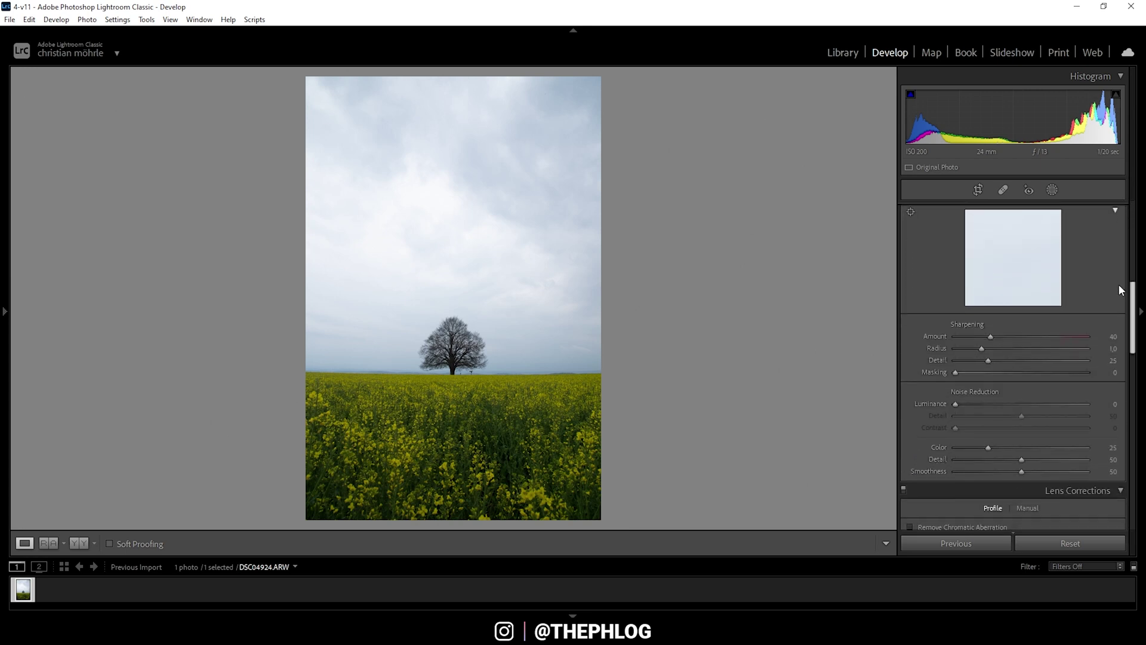
scroll(1118, 286, down, 2)
click(1116, 294)
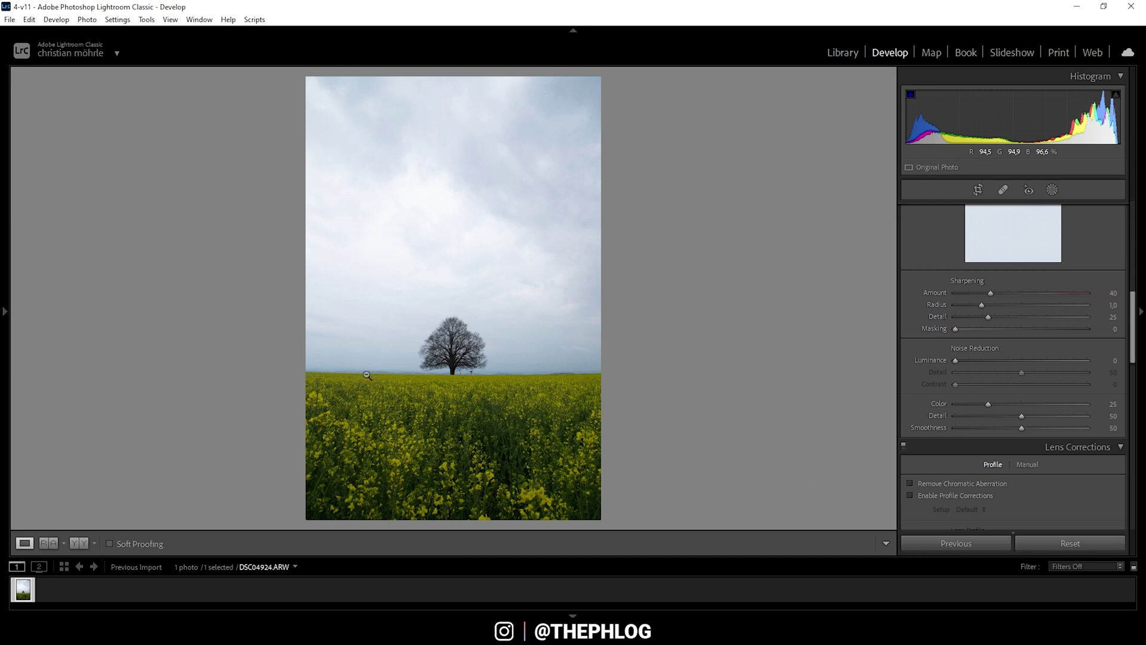
drag(1134, 307, 1133, 349)
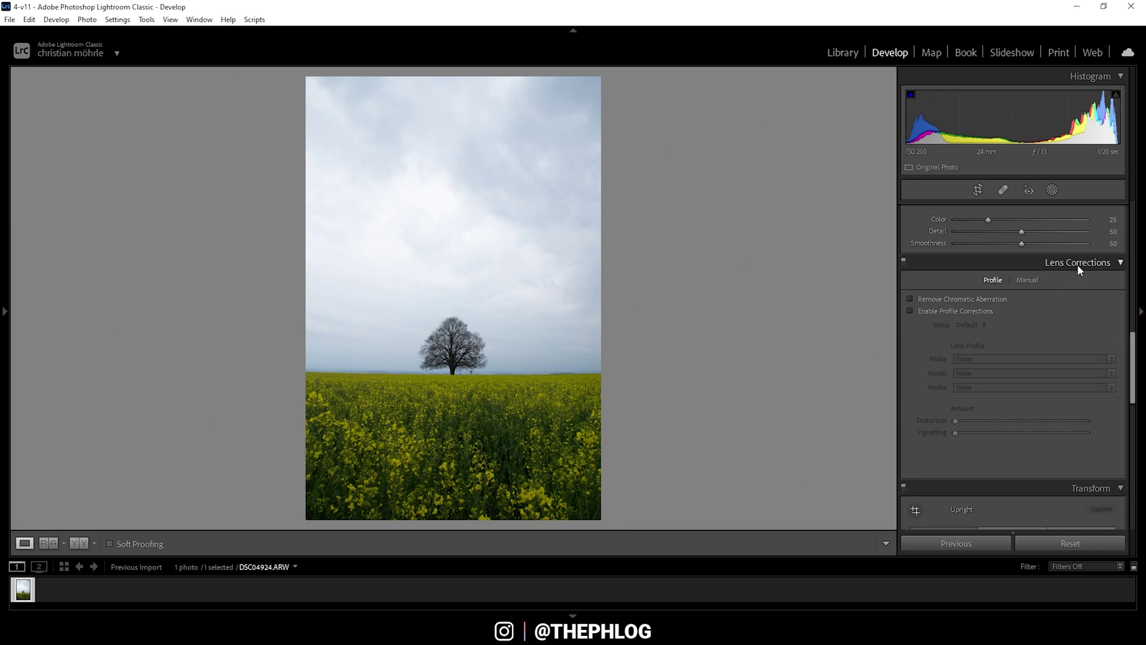
click(909, 298)
Step: Set the manual lens correction Distortion Amount to +26
click(1026, 280)
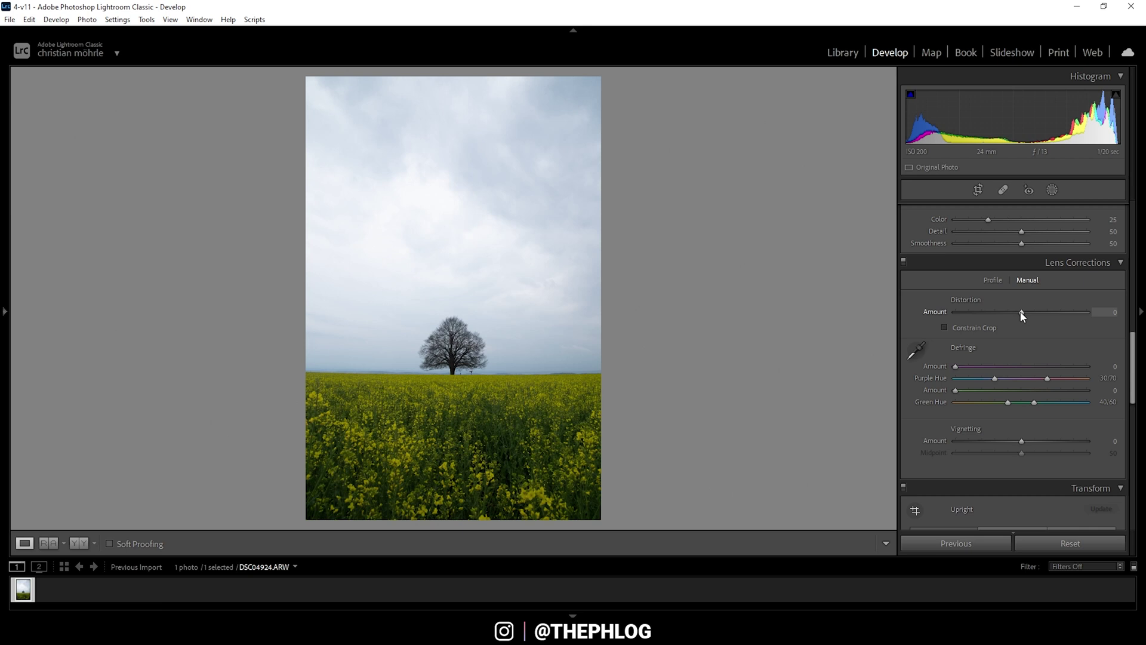
drag(1022, 313, 1025, 312)
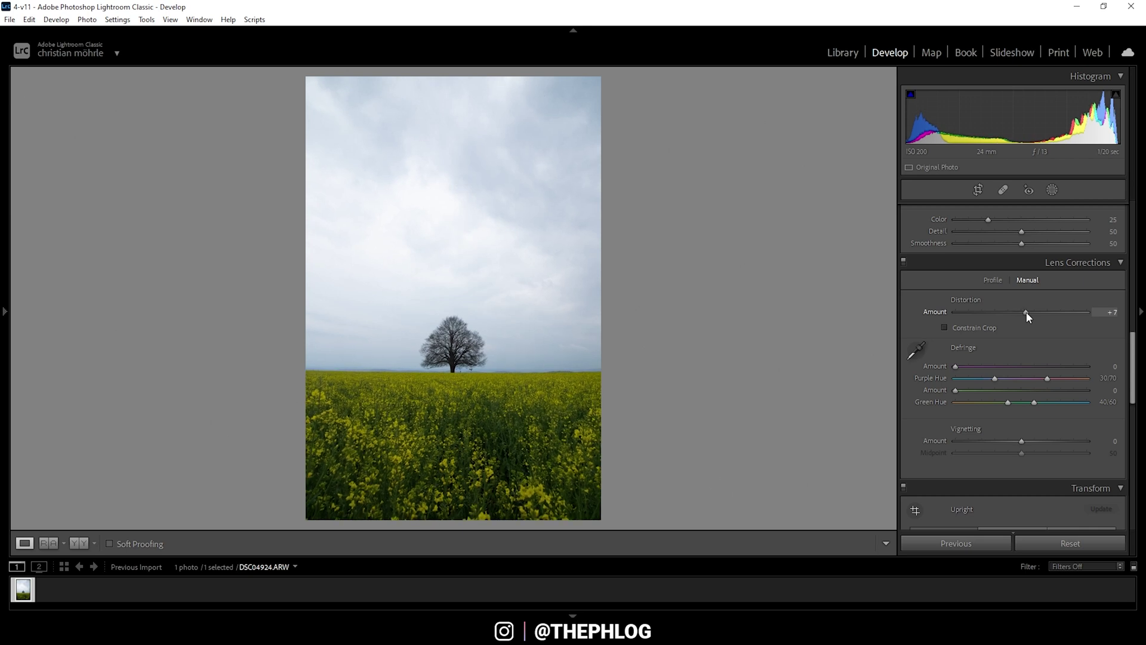
drag(1026, 311, 1038, 312)
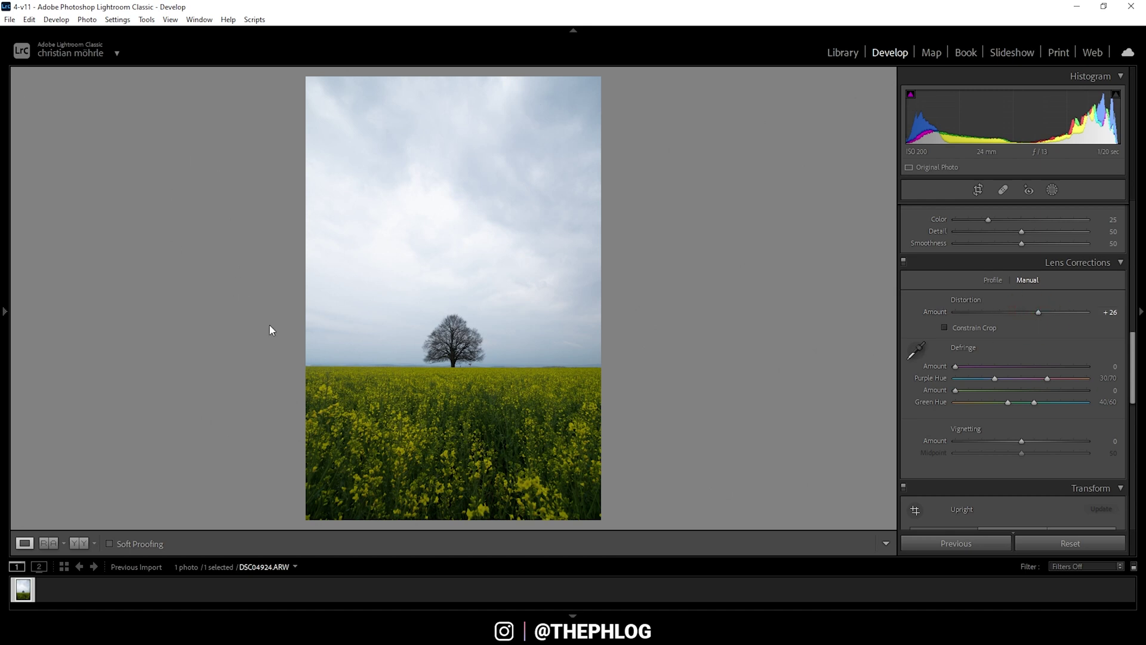
click(978, 190)
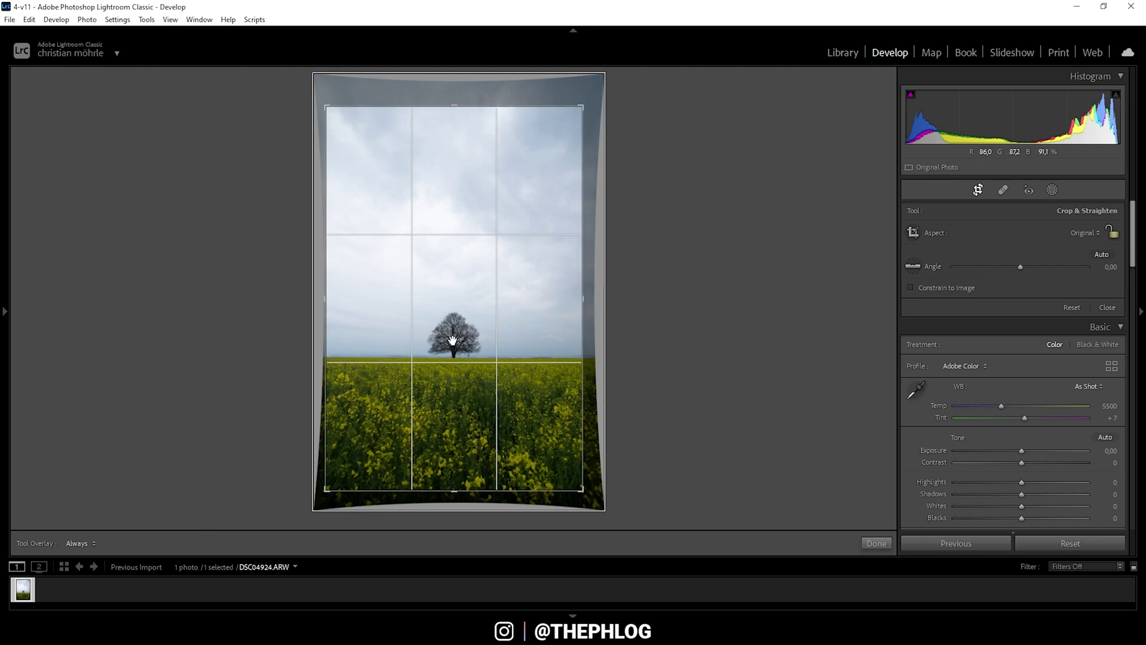
Step: Exit Crop & Straighten without changing the framing to return to the Basic panel
click(977, 189)
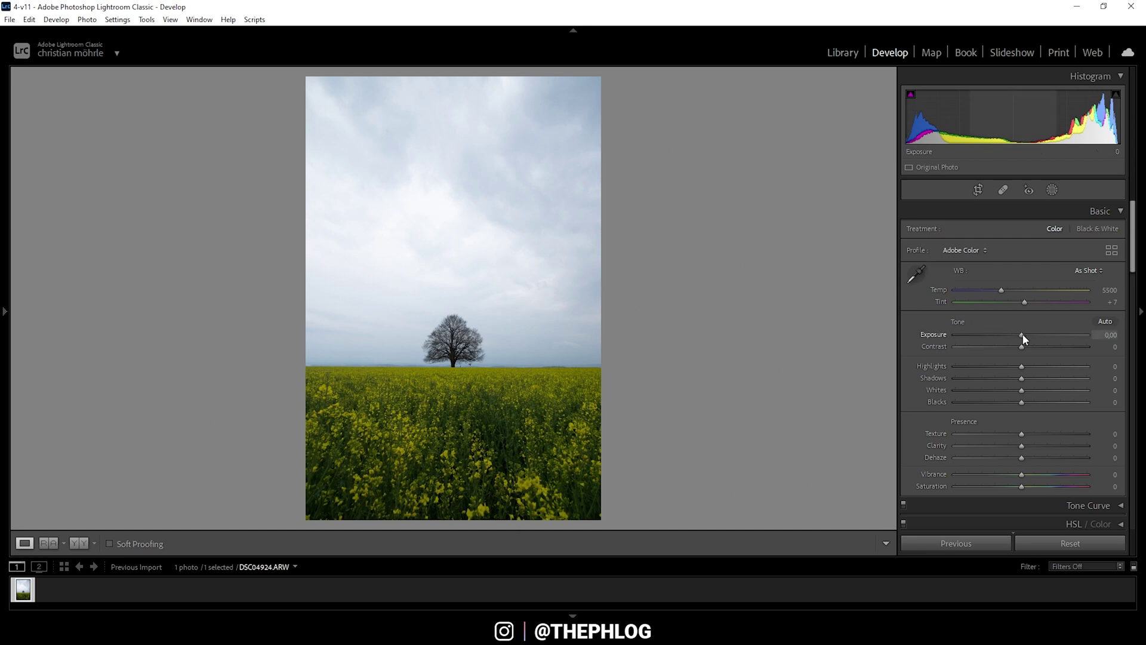
Step: Set Exposure to -0.25, Highlights to -100 and Blacks to +45
drag(1023, 336, 826, 341)
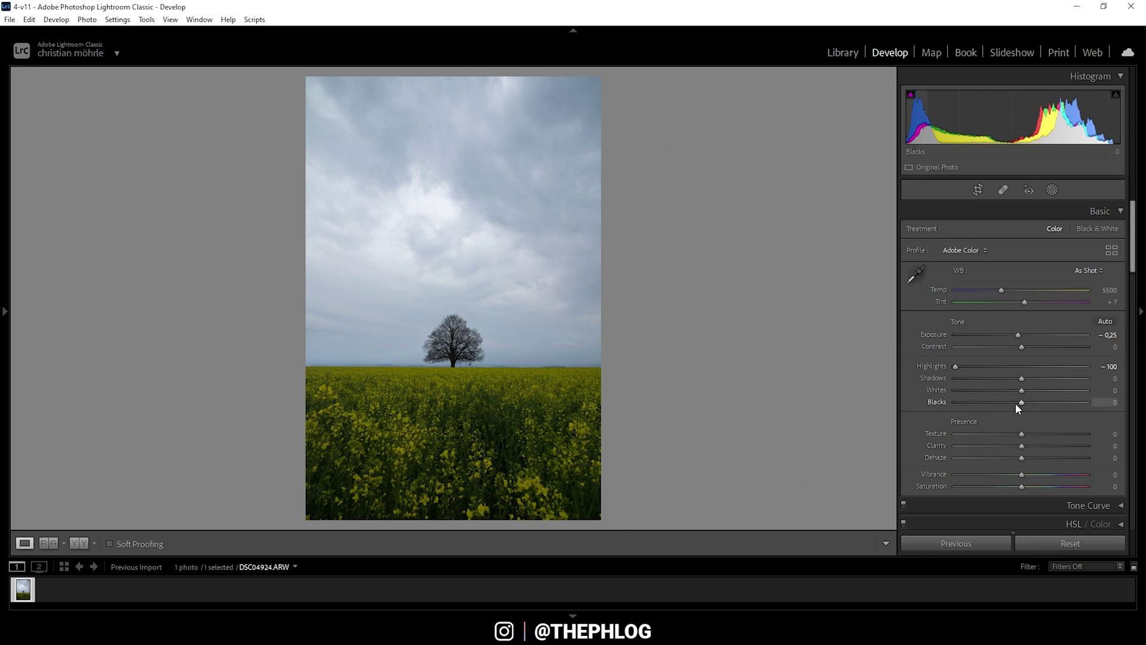
drag(1023, 405, 1053, 407)
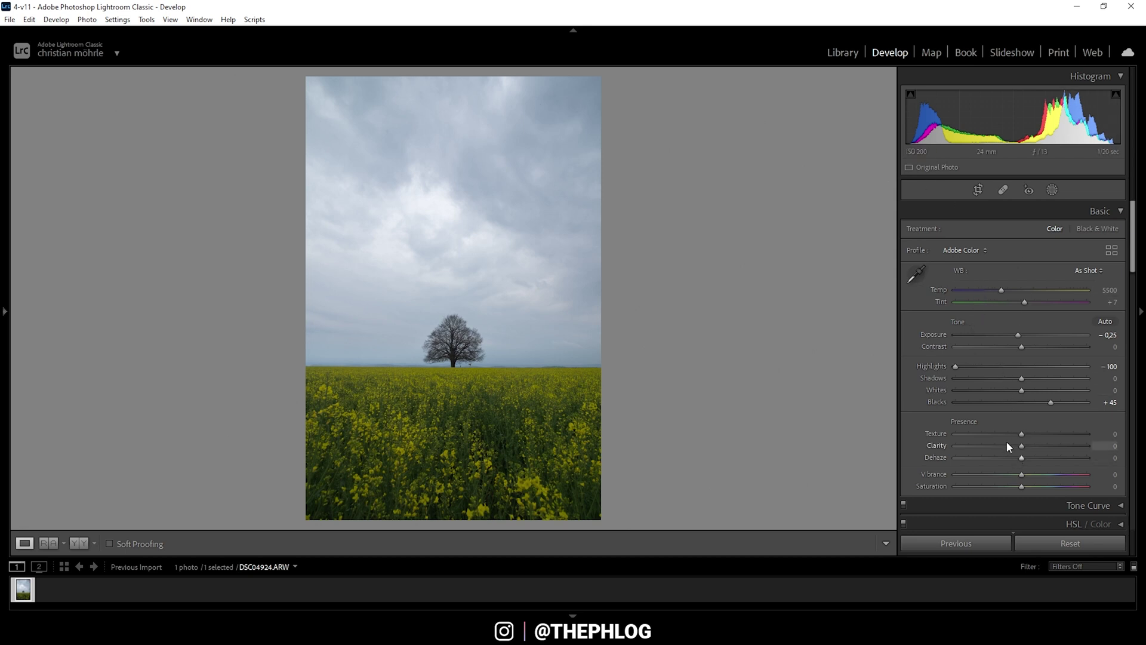
Step: Set Texture to +8, Clarity to +5 and Vibrance to +22 in Presence
drag(1011, 432, 1026, 431)
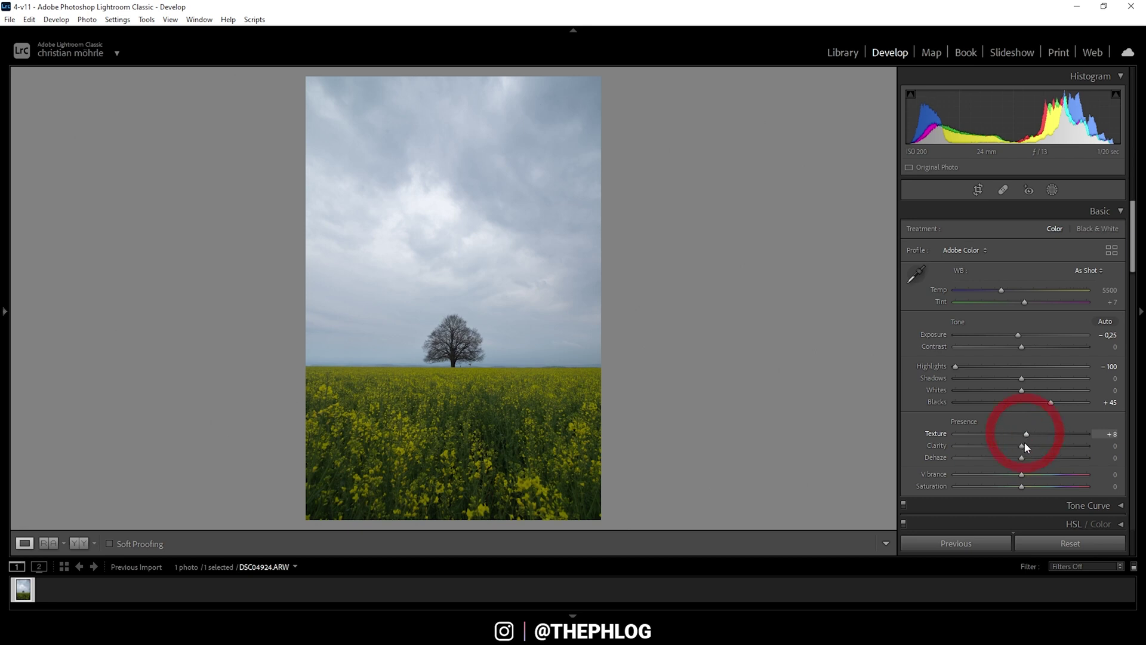
drag(1023, 446, 1026, 452)
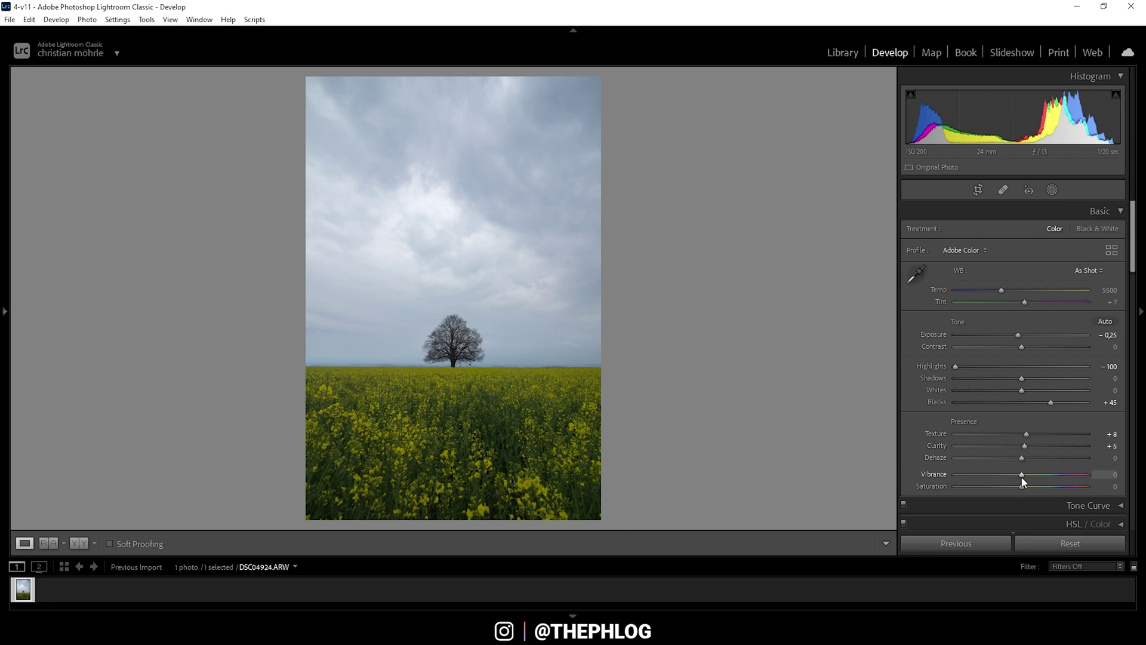
drag(1021, 475, 1036, 475)
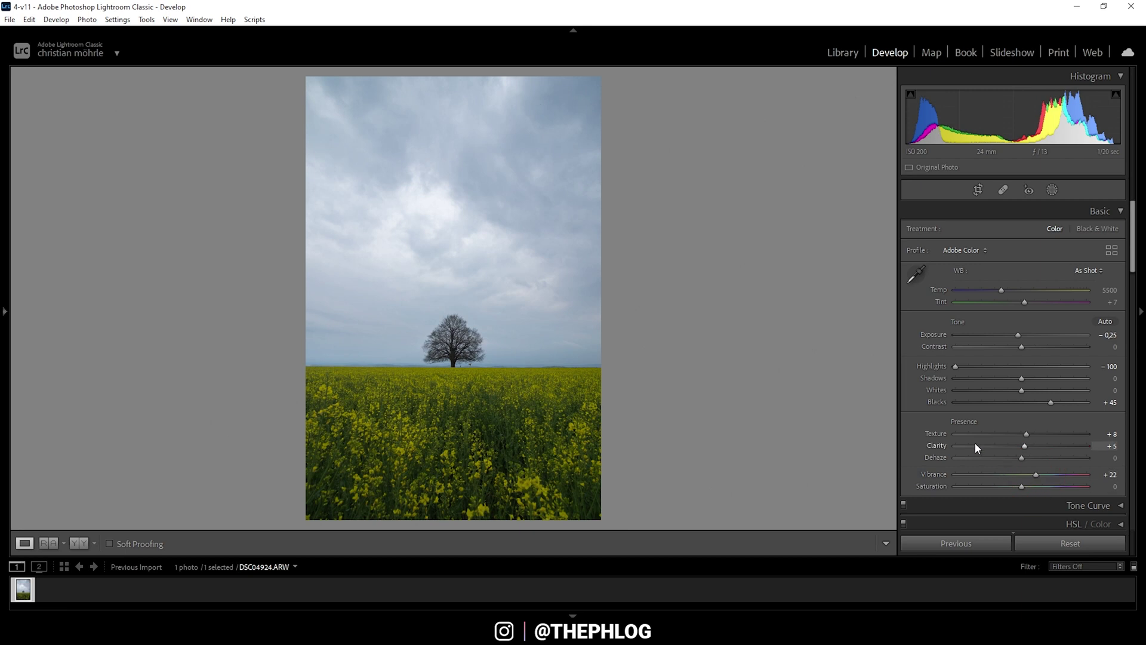
Step: Open Masking and select Mask 1, showing its linear gradient over the field
click(1051, 190)
mouse_move(807, 108)
click(816, 249)
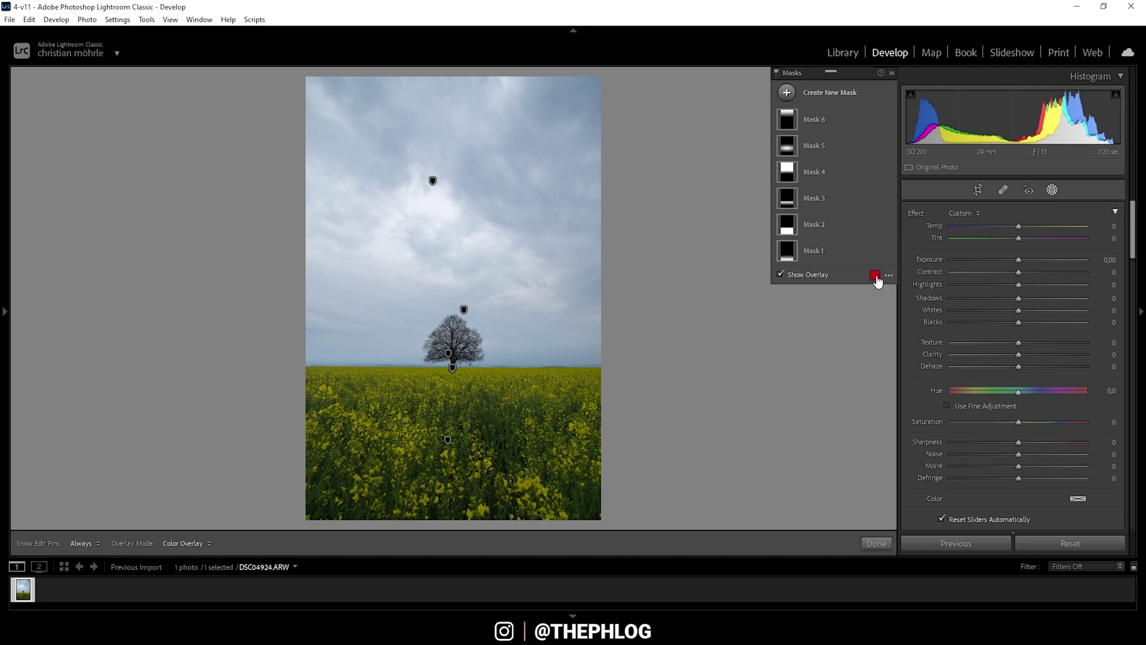
mouse_move(820, 257)
click(820, 256)
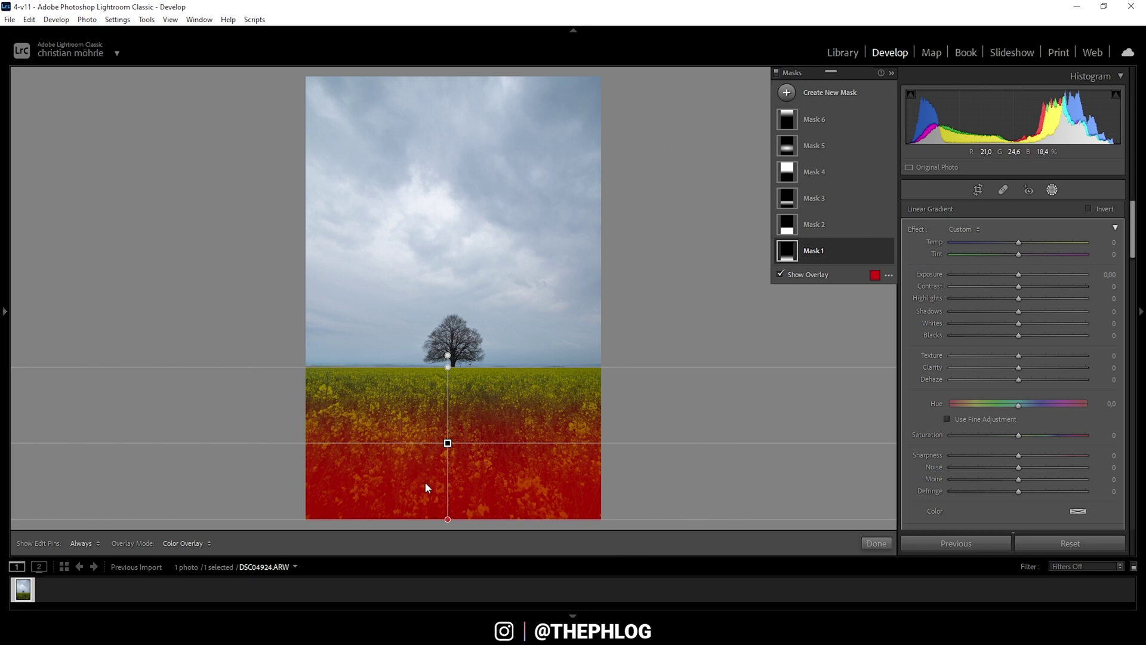
Step: Try and reset the mask's Exposure, then lower its Whites to -100
drag(1014, 281, 1009, 276)
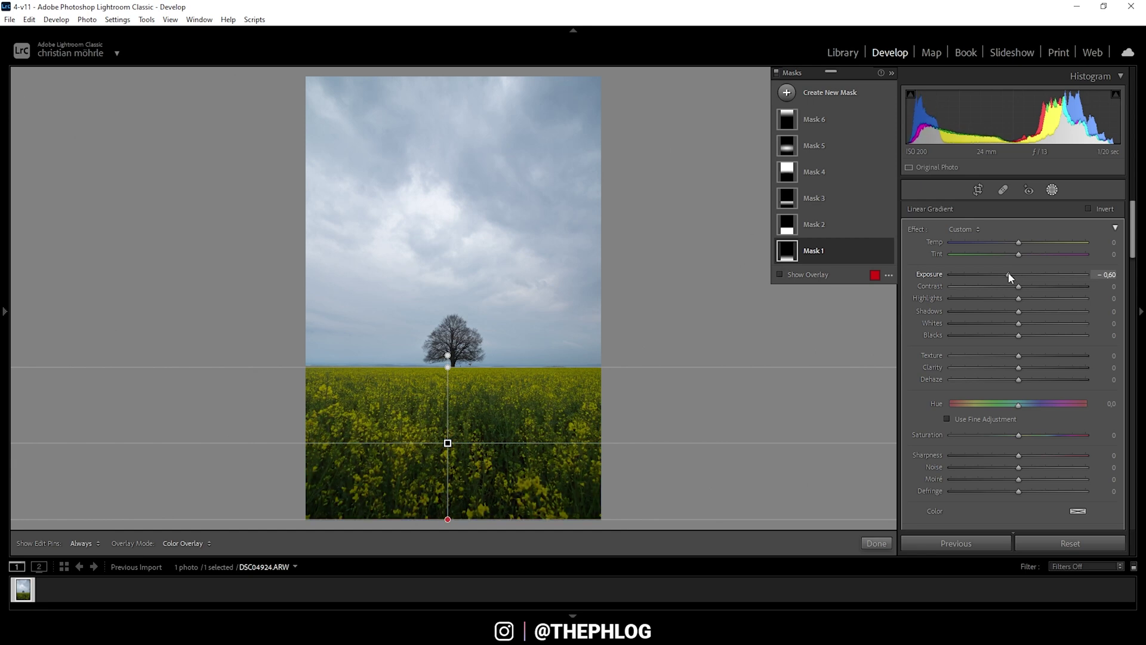
double_click(1011, 274)
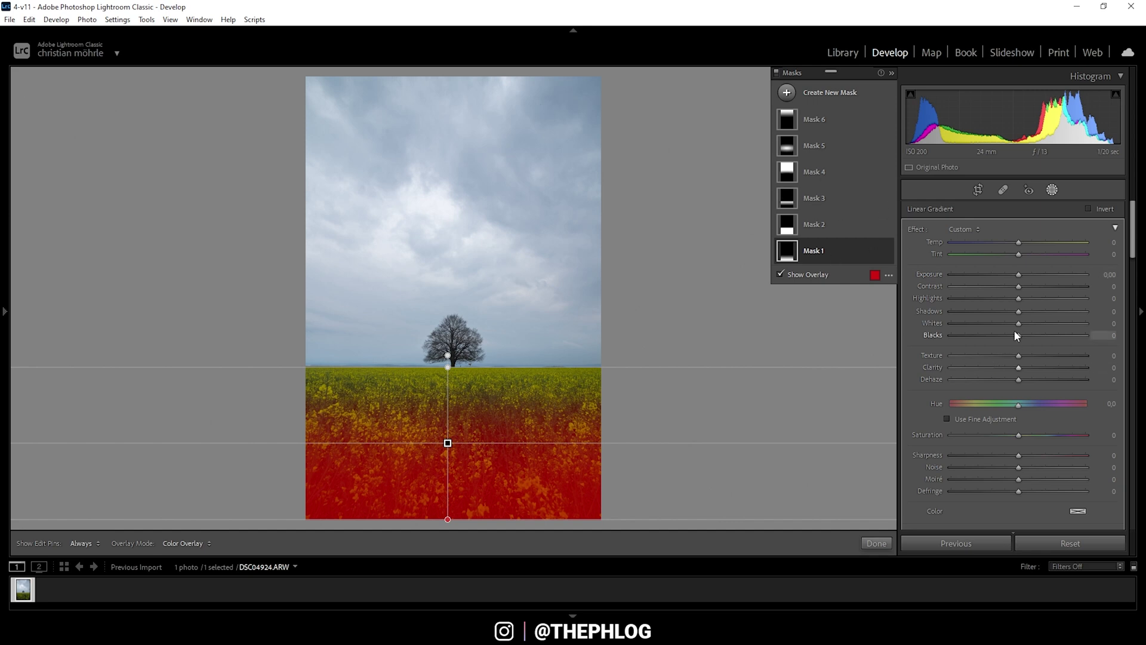
drag(1019, 328, 886, 321)
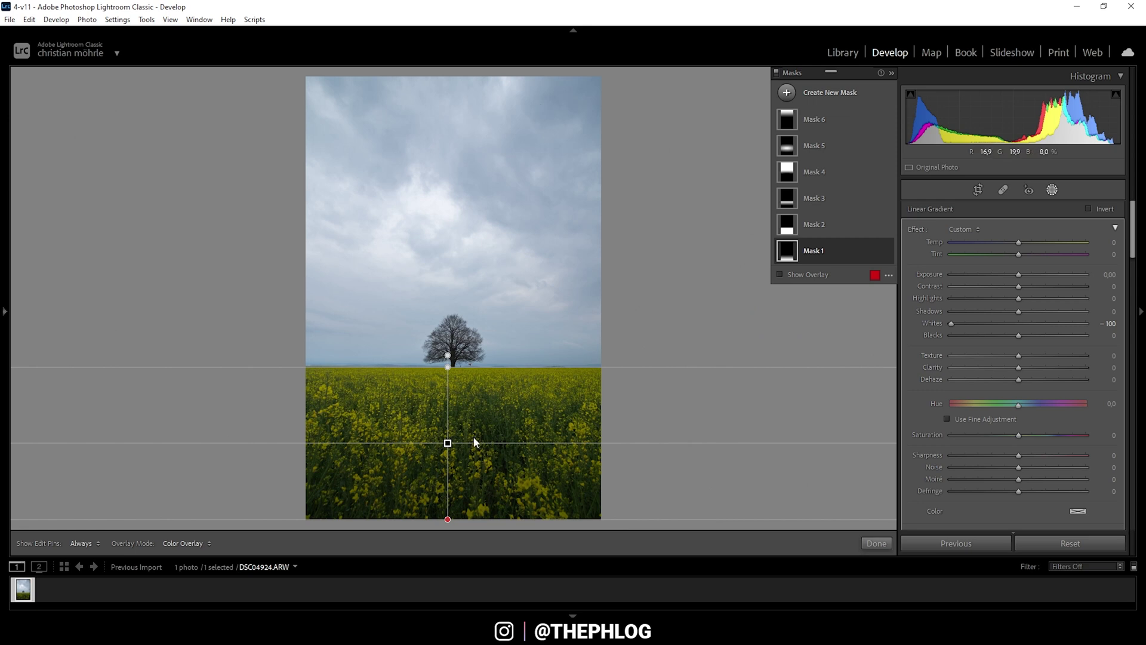
Step: Select Mask 2, nudge its gradient up to the horizon and hide the overlay
click(819, 227)
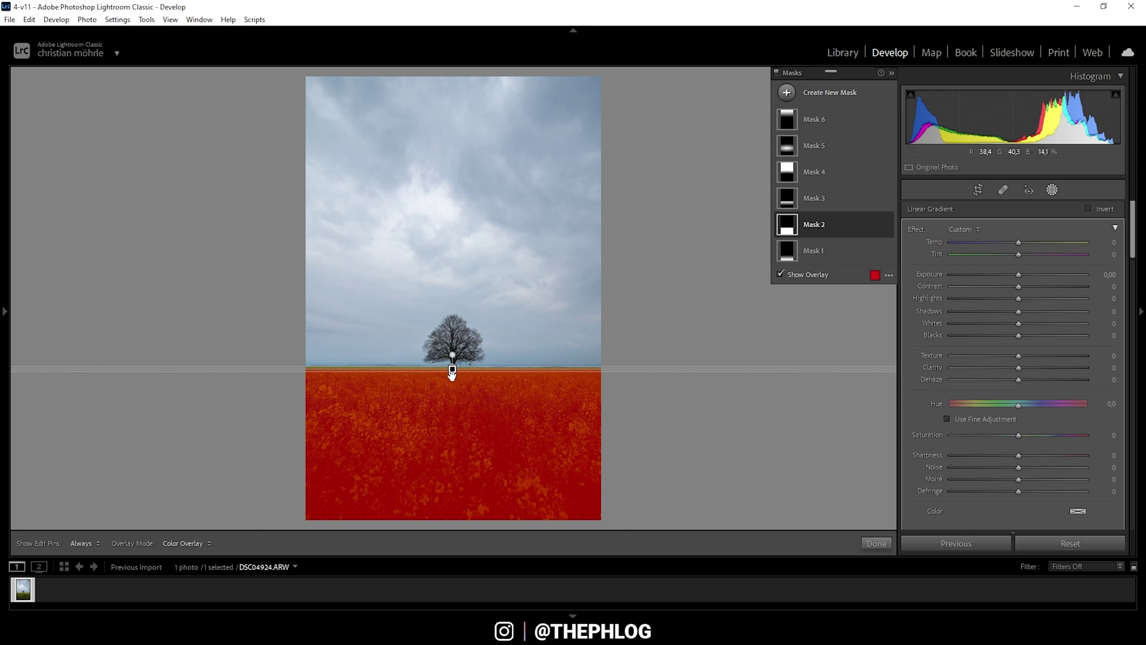
drag(452, 370, 454, 367)
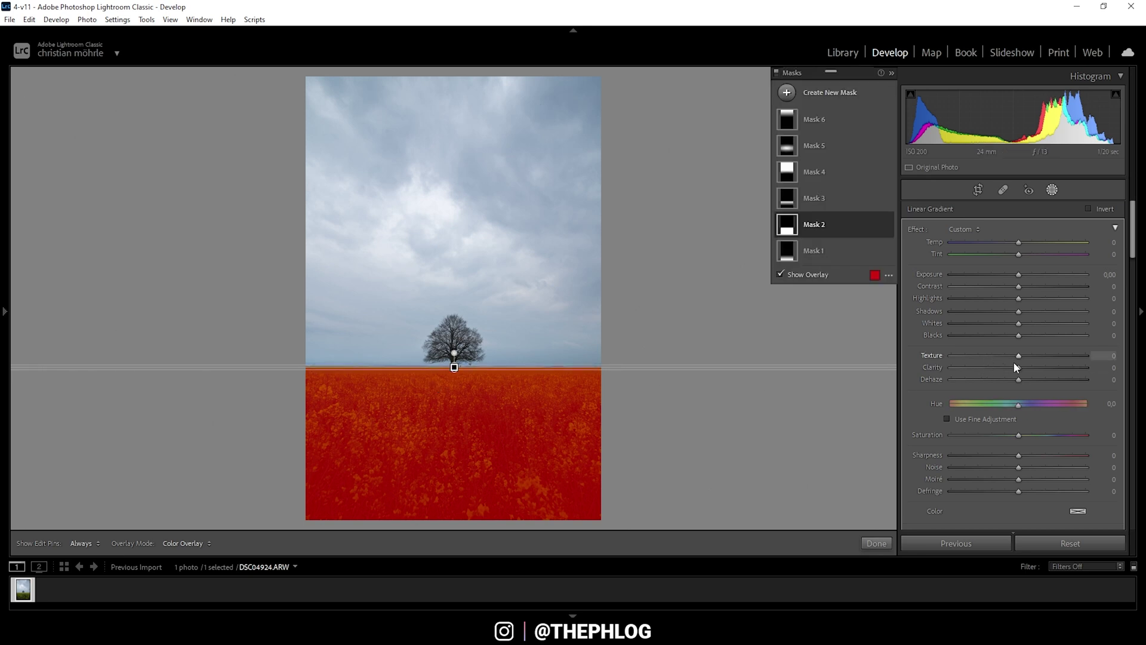
key(o)
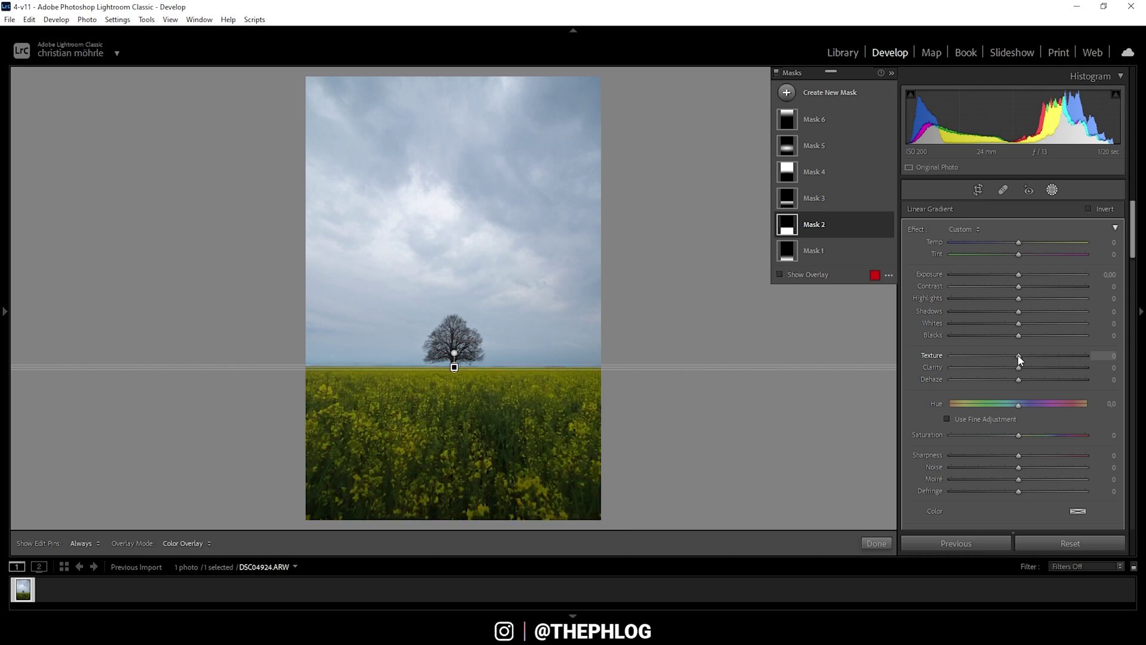
Step: Give Mask 2 Texture 12, Clarity 36, Temp 16 and Saturation 20
drag(1019, 358, 1022, 361)
drag(1023, 370, 1034, 370)
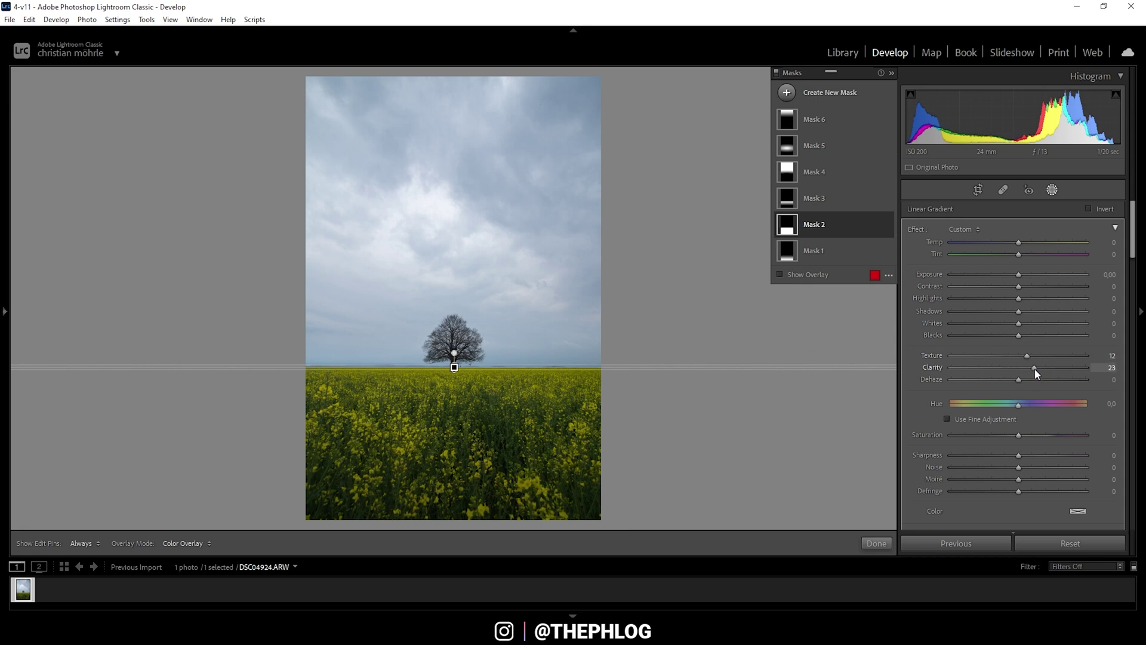
drag(1039, 368, 1043, 368)
drag(1018, 242, 1027, 243)
drag(1021, 434, 1033, 435)
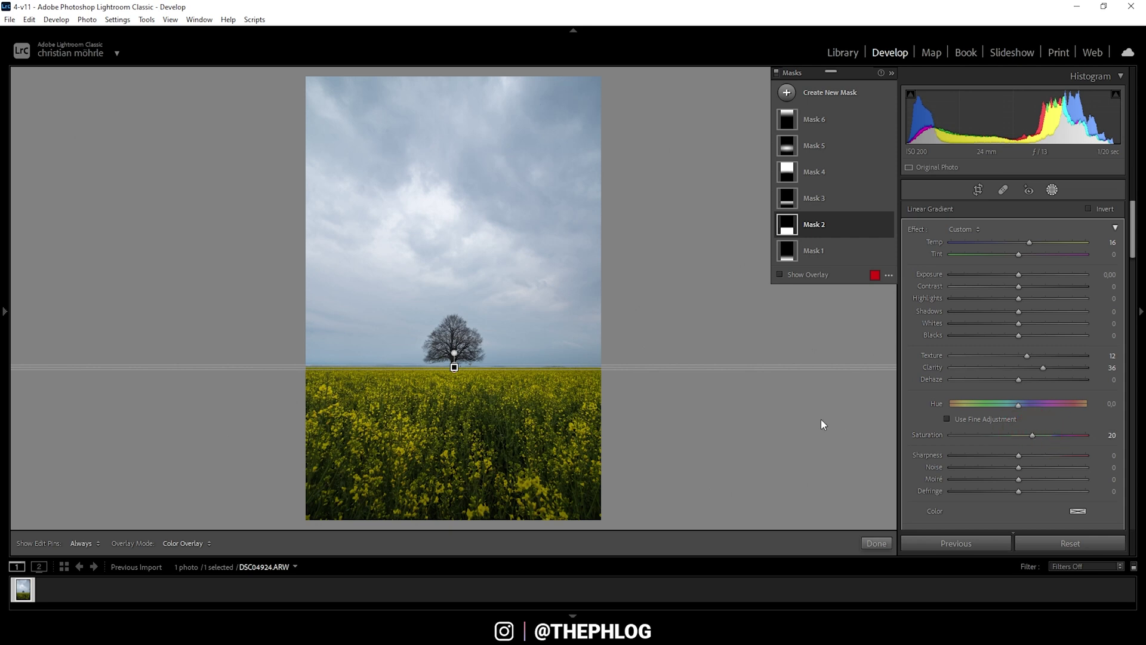
click(811, 202)
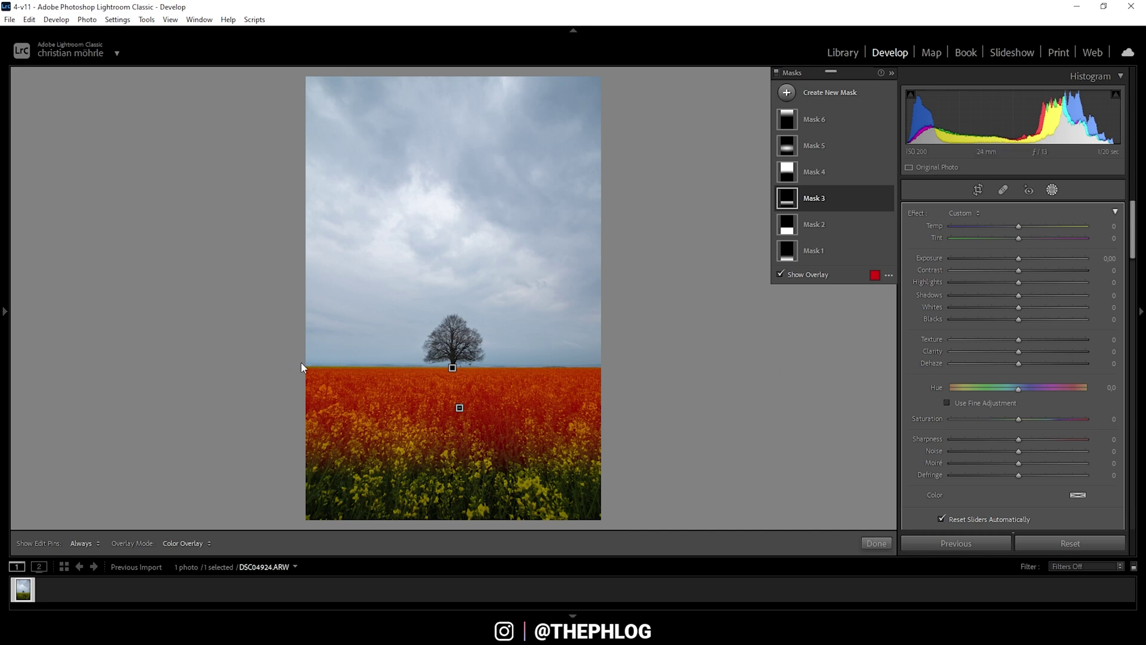
Step: Raise Mask 3's field gradient Exposure to +0.46, then close Masking
click(459, 407)
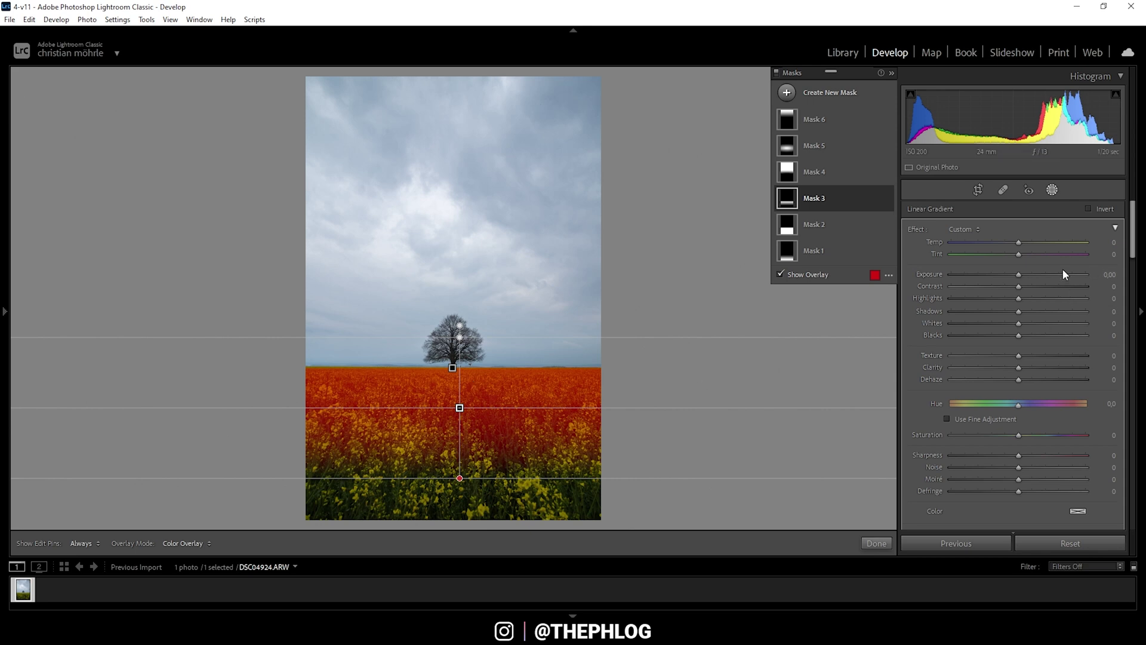
drag(1019, 275, 1025, 273)
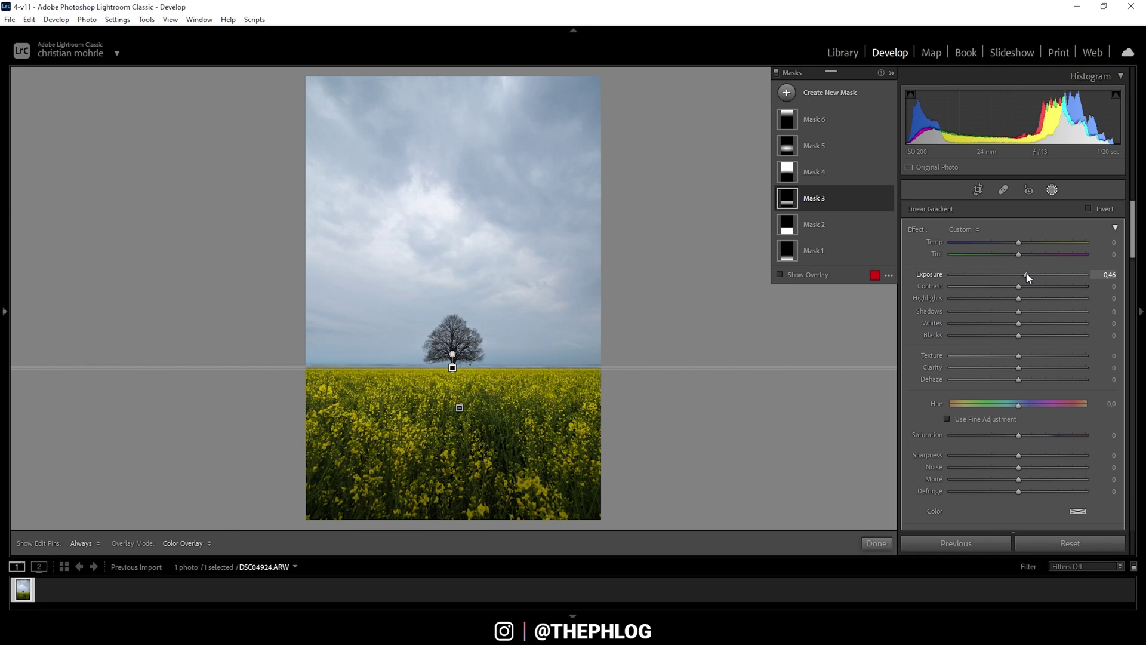
click(1052, 190)
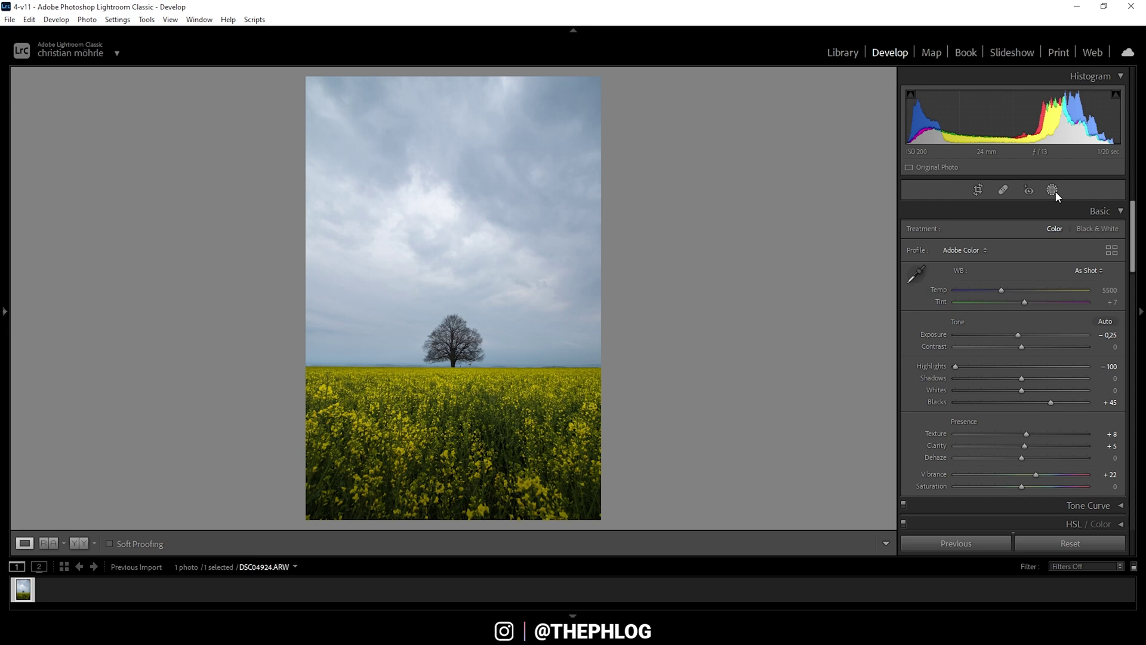
Step: Reopen Masking, select the Mask 4 sky gradient and lower its Exposure to -0.70
click(1053, 190)
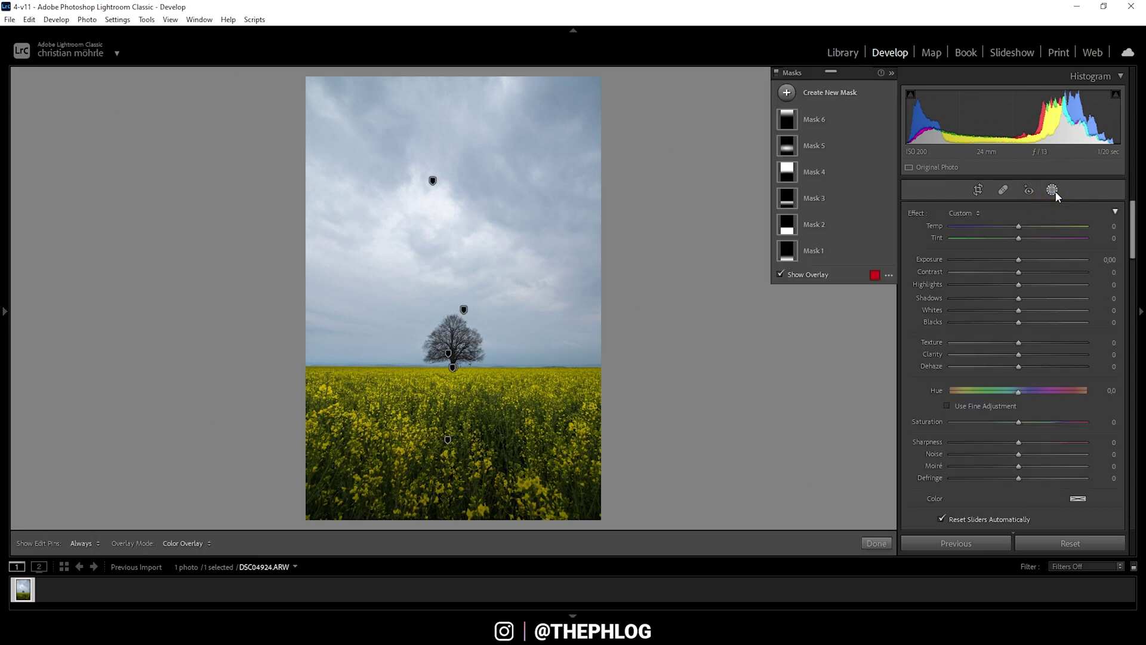
click(807, 173)
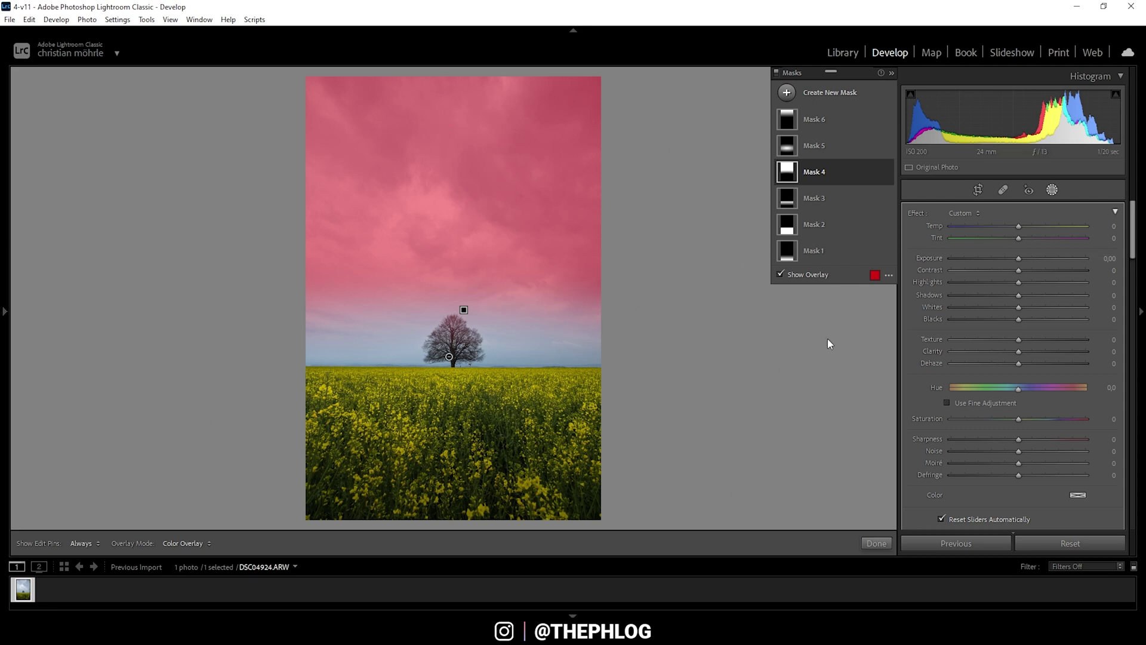
key(o)
drag(1019, 262, 1006, 262)
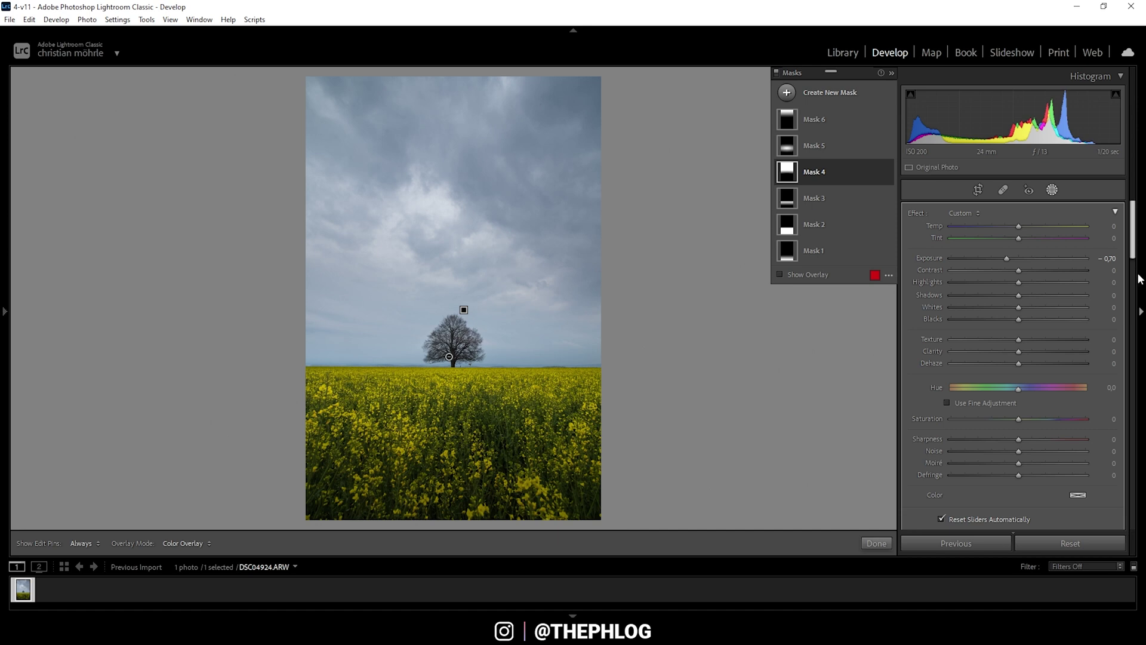
Step: Give the sky mask Contrast 100, Clarity 100, Texture -21, Blacks -10 and Dehaze 10
drag(1018, 272, 1086, 270)
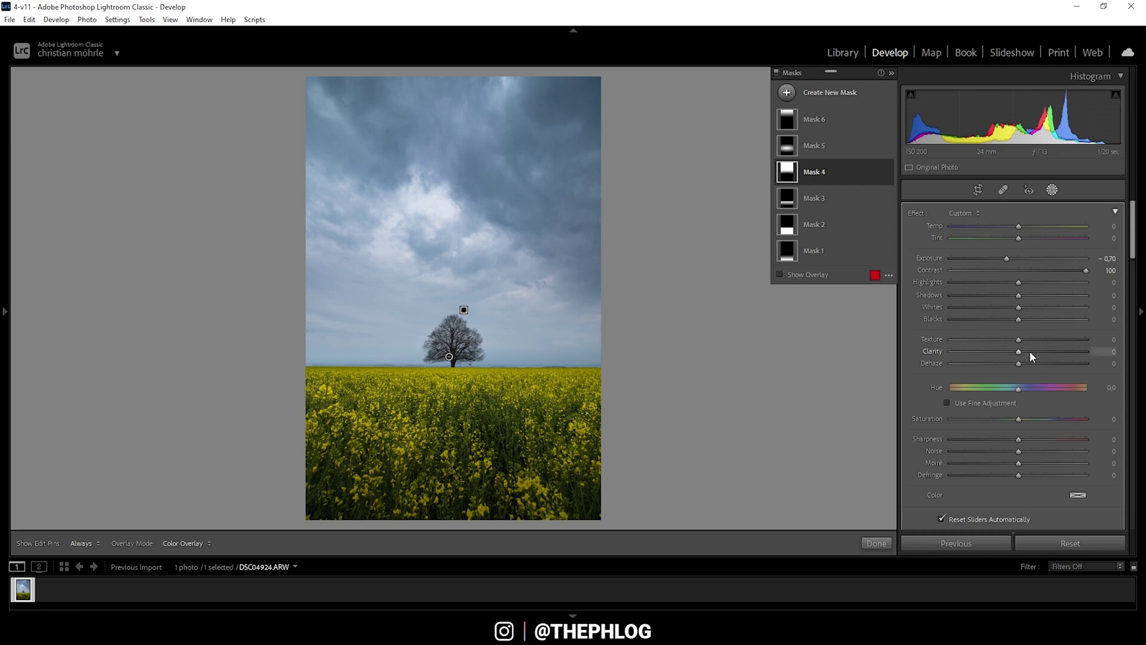
drag(1022, 351, 1113, 353)
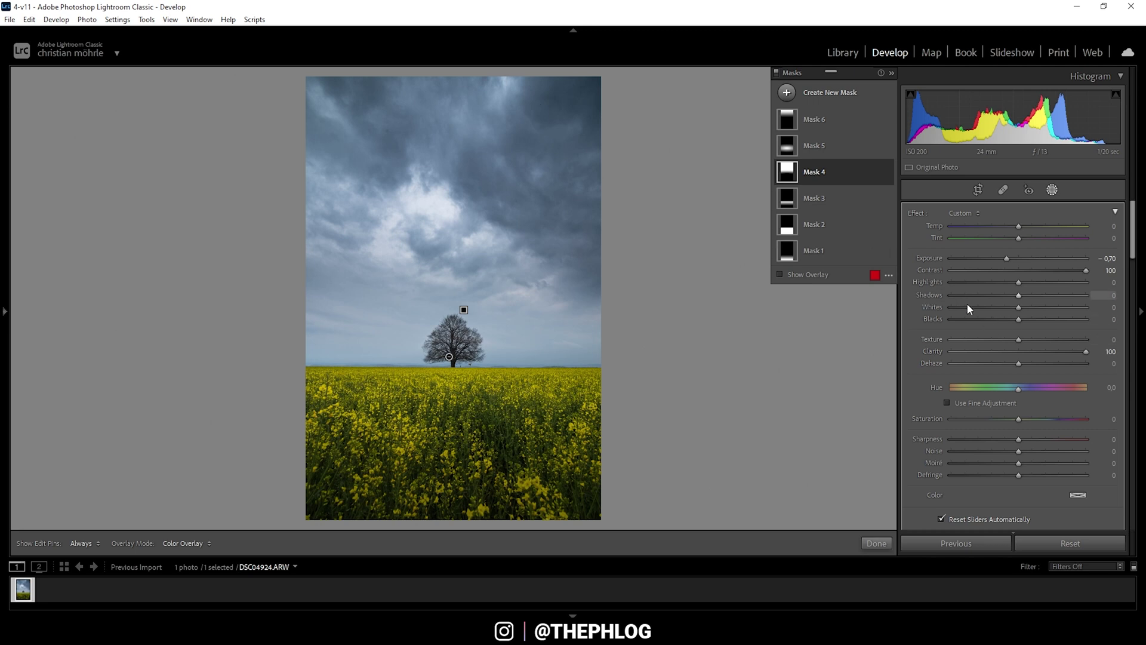
drag(1017, 320, 1011, 321)
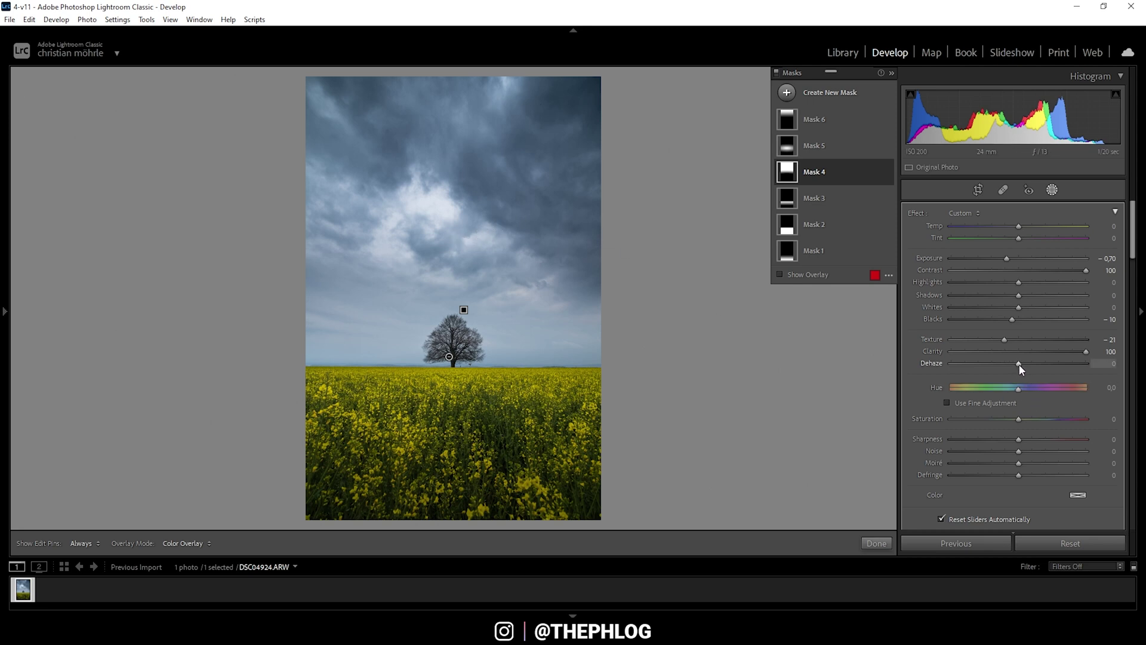
drag(1019, 364, 1026, 363)
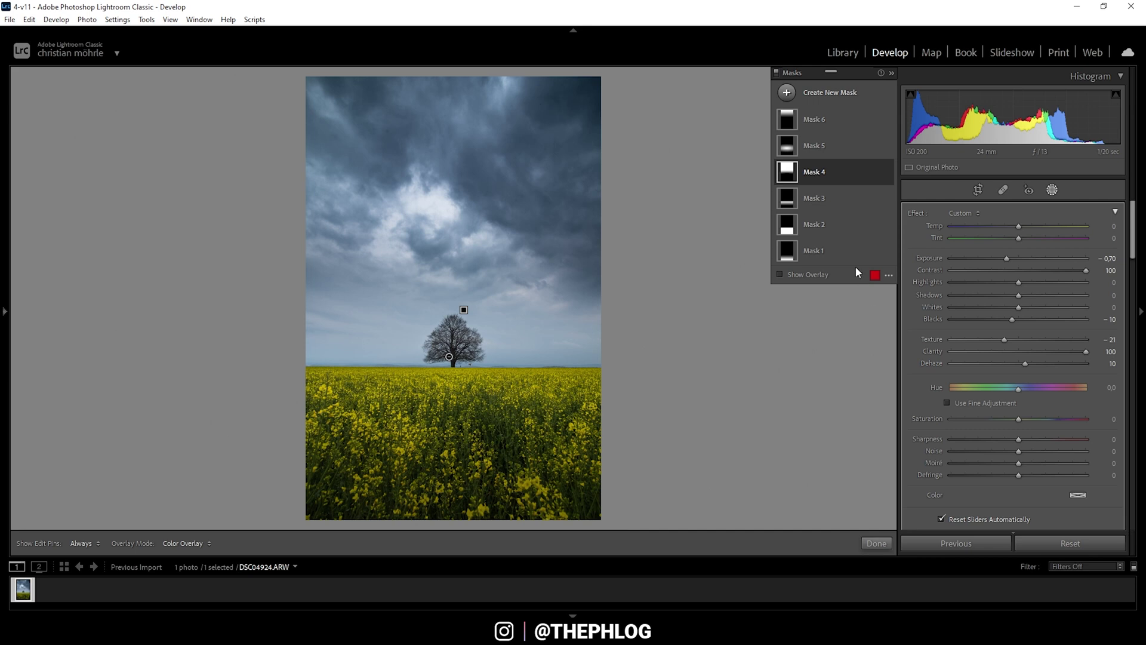
click(819, 117)
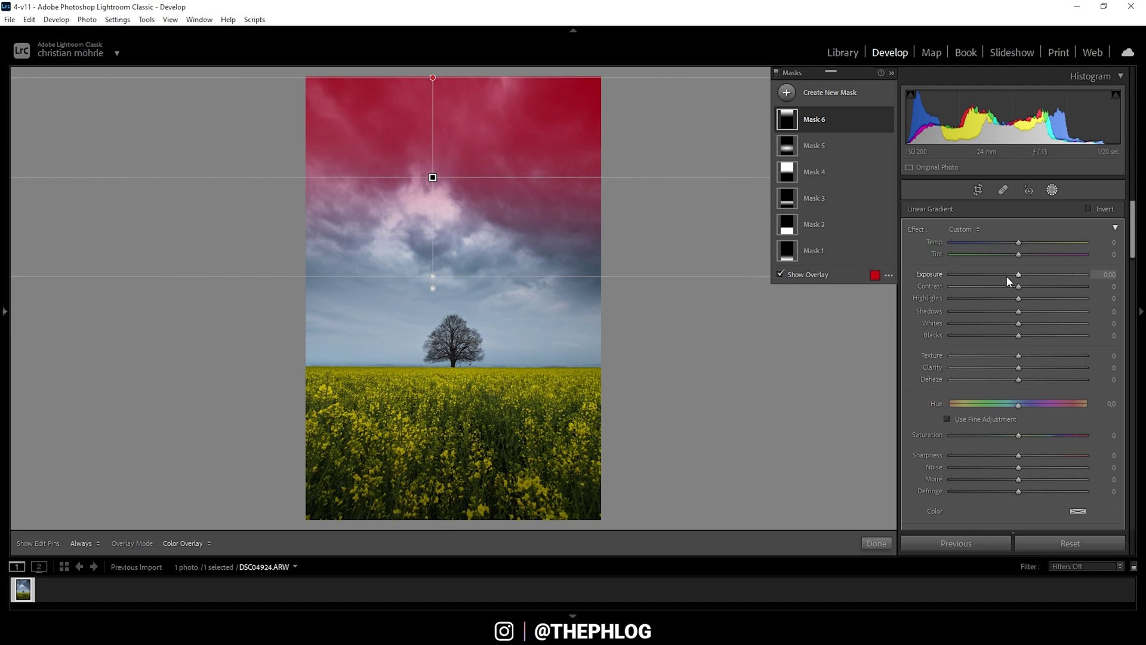
Step: Darken the top sky gradient to −0.43 exposure and brighten the tree's radial mask to 0.35 exposure, Whites 43
drag(1019, 276, 1011, 278)
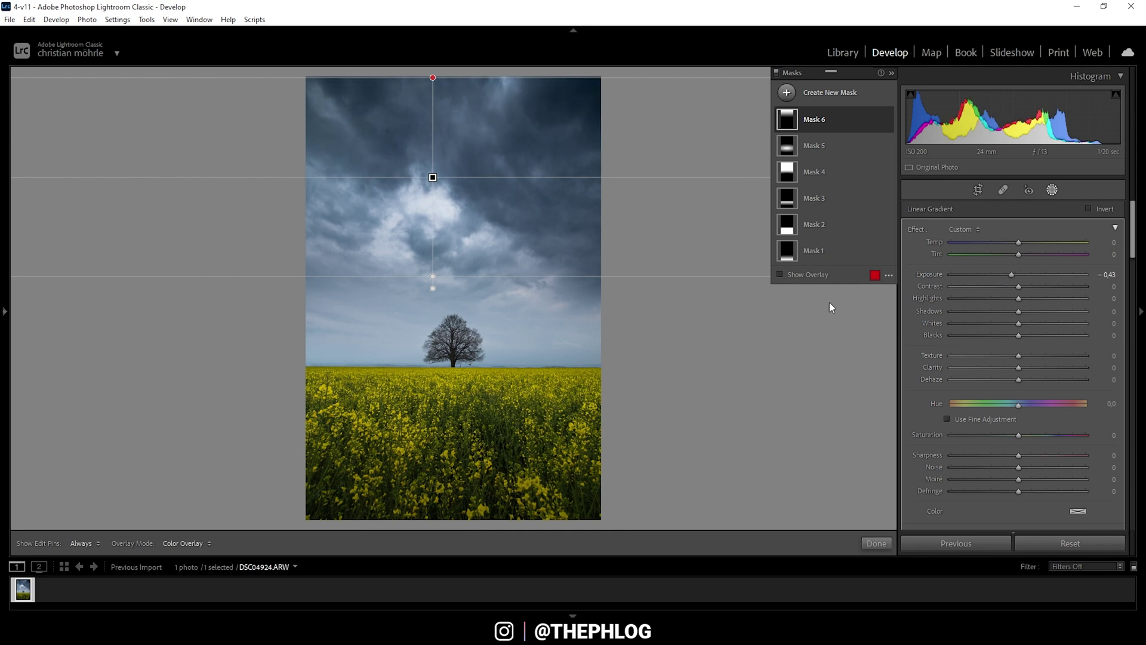
click(822, 147)
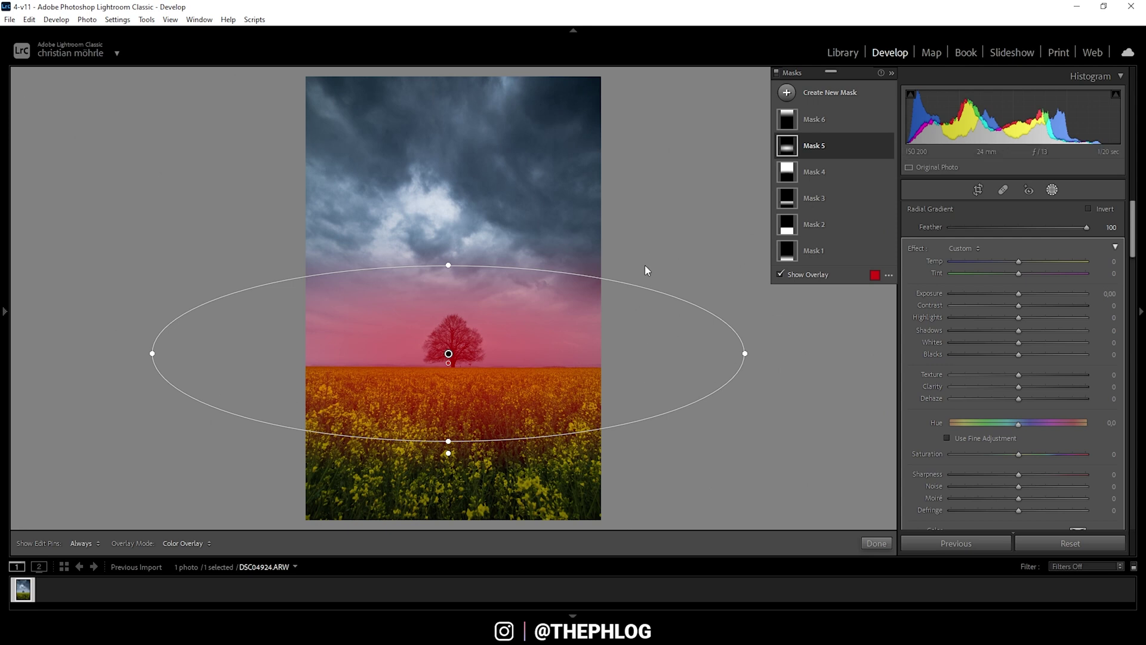
drag(1019, 297, 1025, 298)
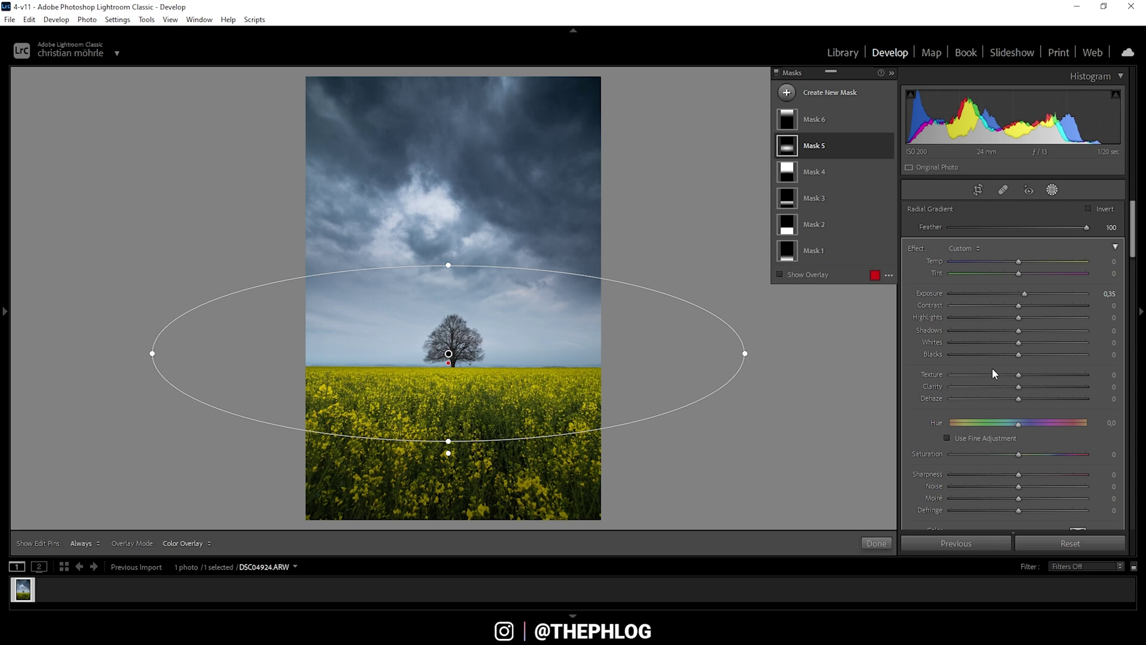
drag(1019, 342, 1048, 342)
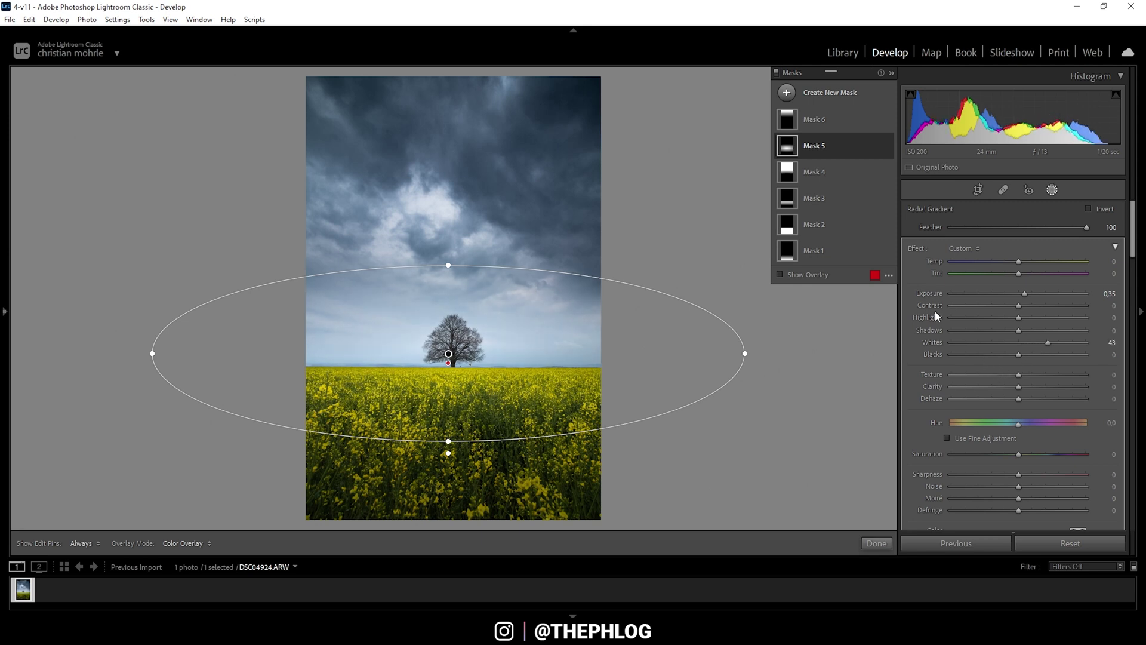
click(1051, 190)
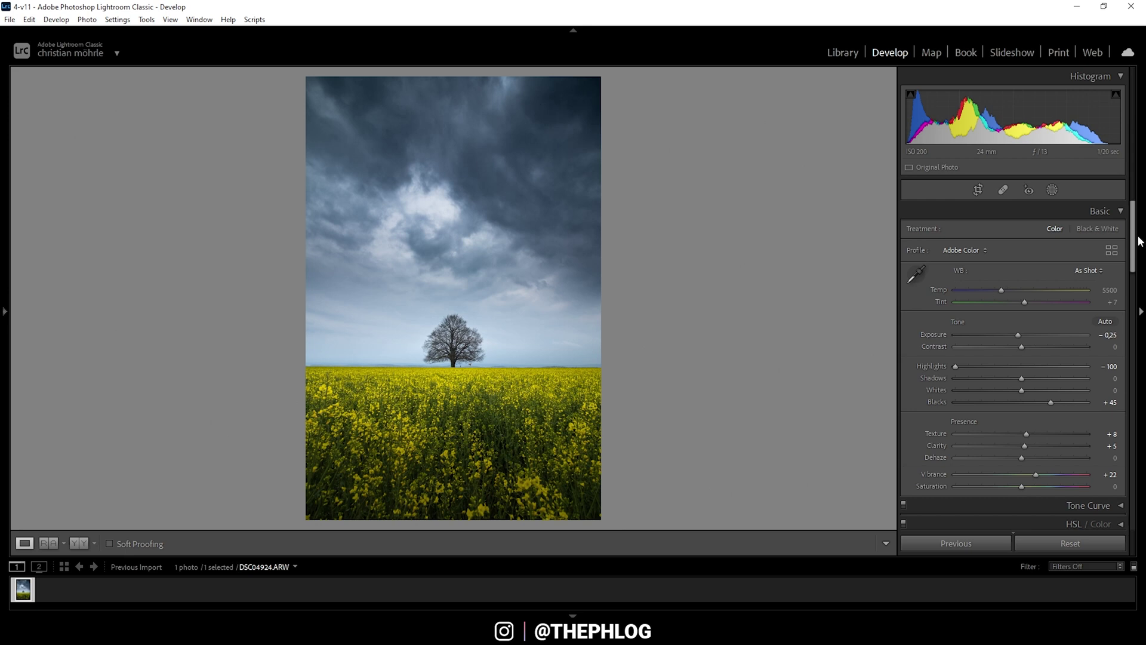
Step: Set HSL saturation to Green −100 and Blue +11 to mute the field's greens
scroll(1136, 234, down, 3)
drag(1136, 234, 1134, 257)
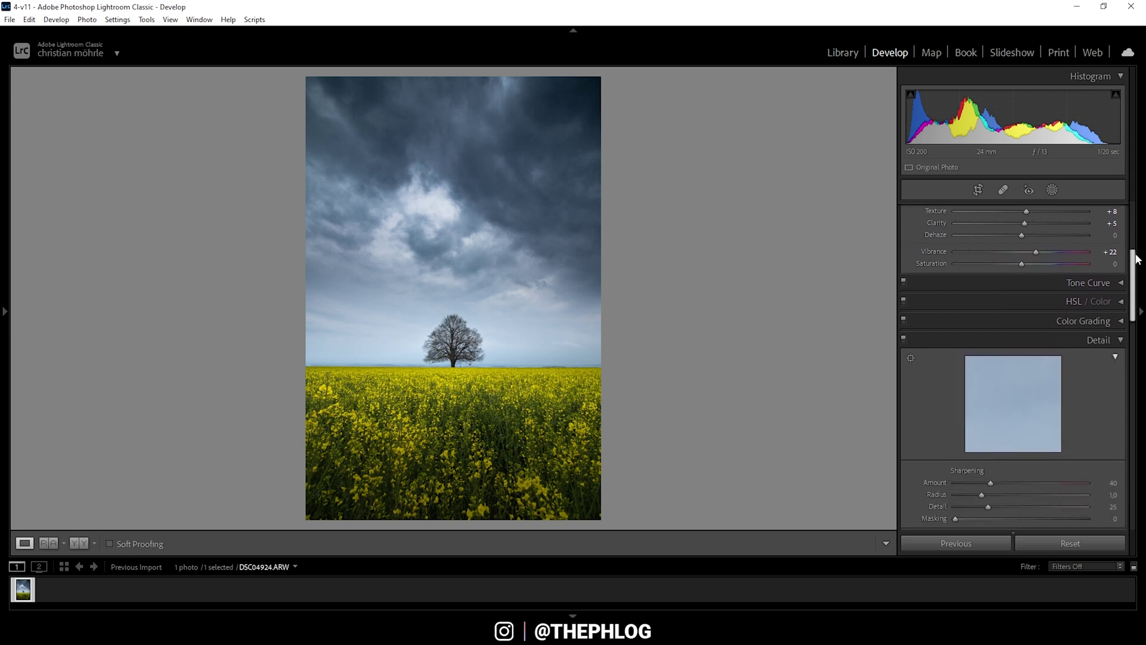
click(1046, 313)
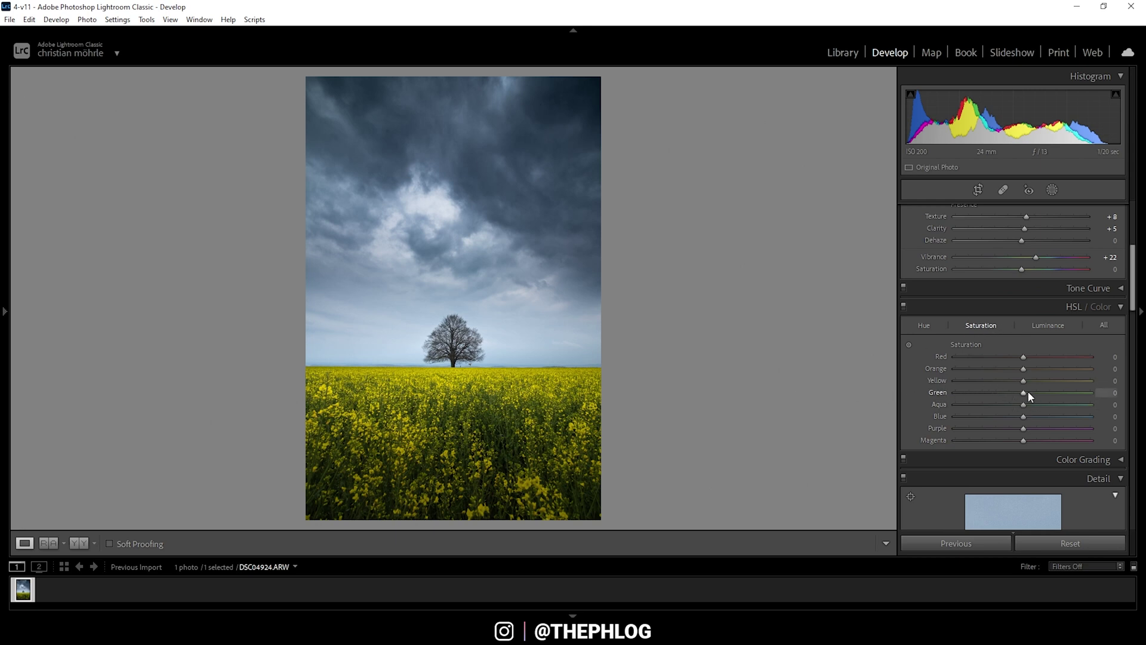
drag(1026, 392, 944, 397)
drag(844, 392, 844, 392)
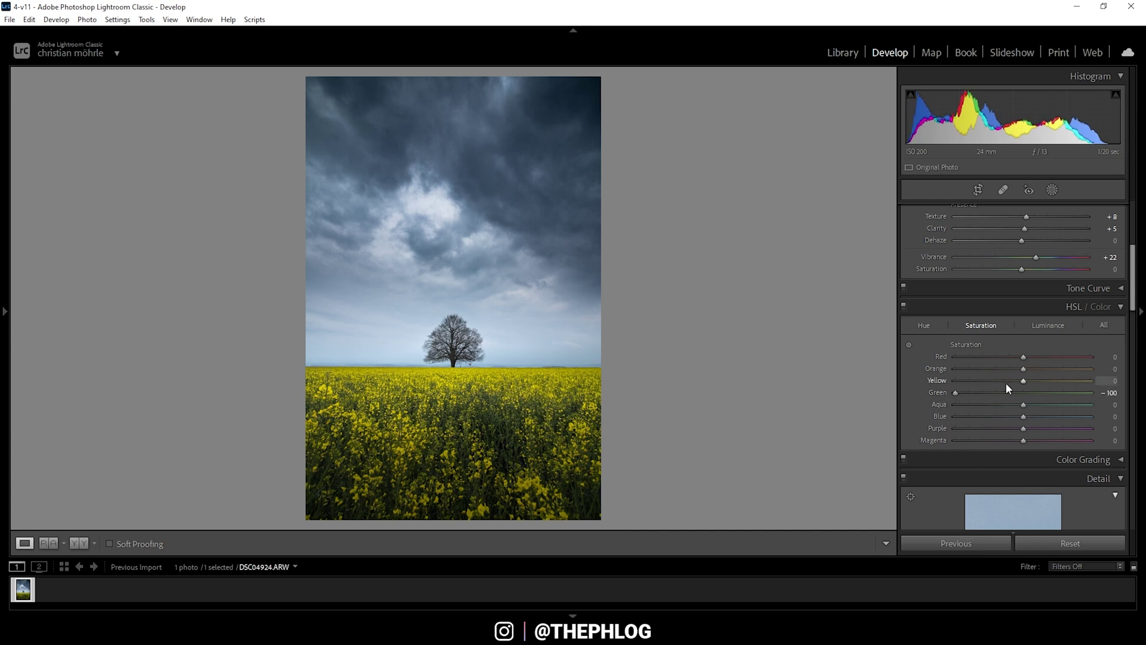
drag(1023, 414, 1029, 416)
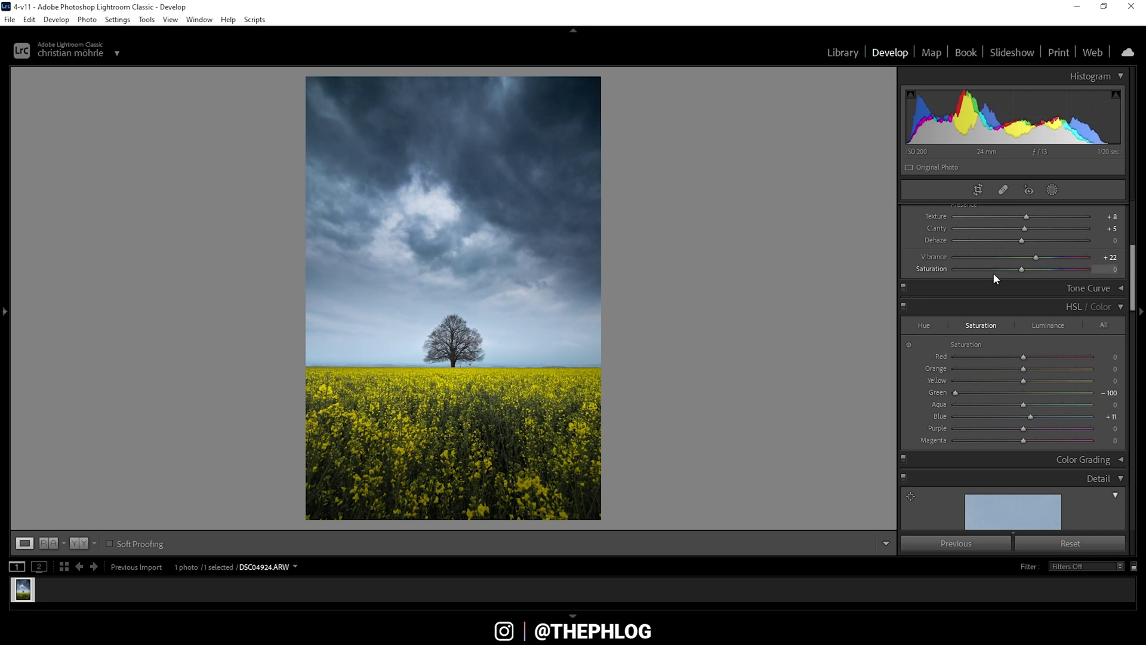
click(1122, 307)
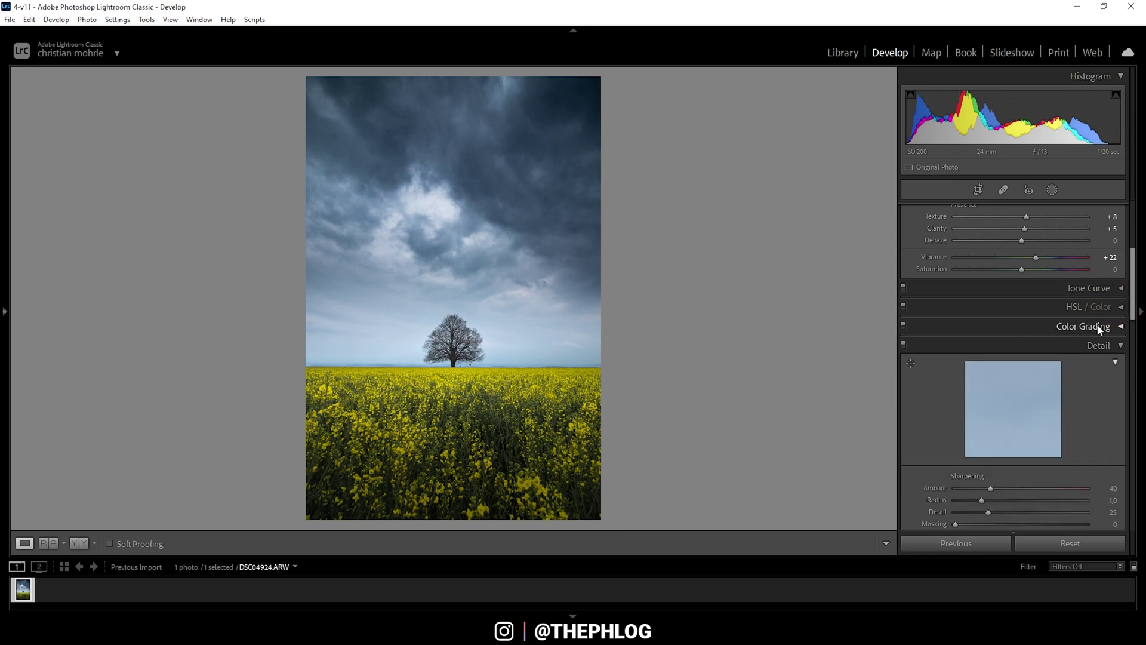
Step: Set the Calibration Blue Primary to Hue −9 and Saturation +12
drag(1131, 289, 1134, 503)
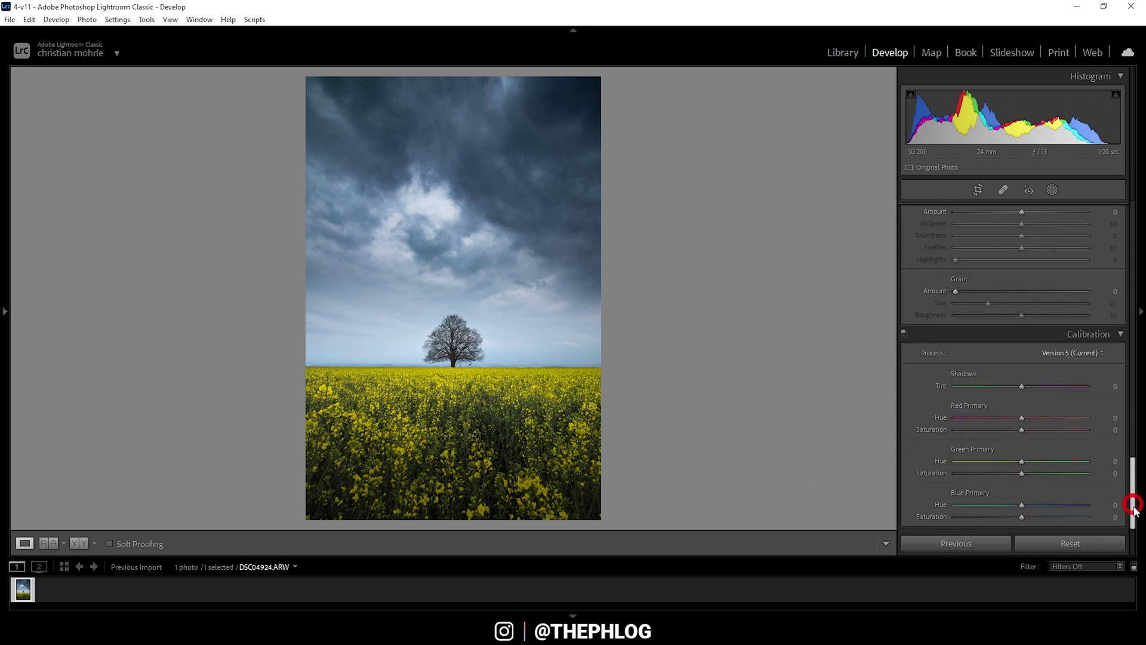
drag(1022, 509, 1030, 521)
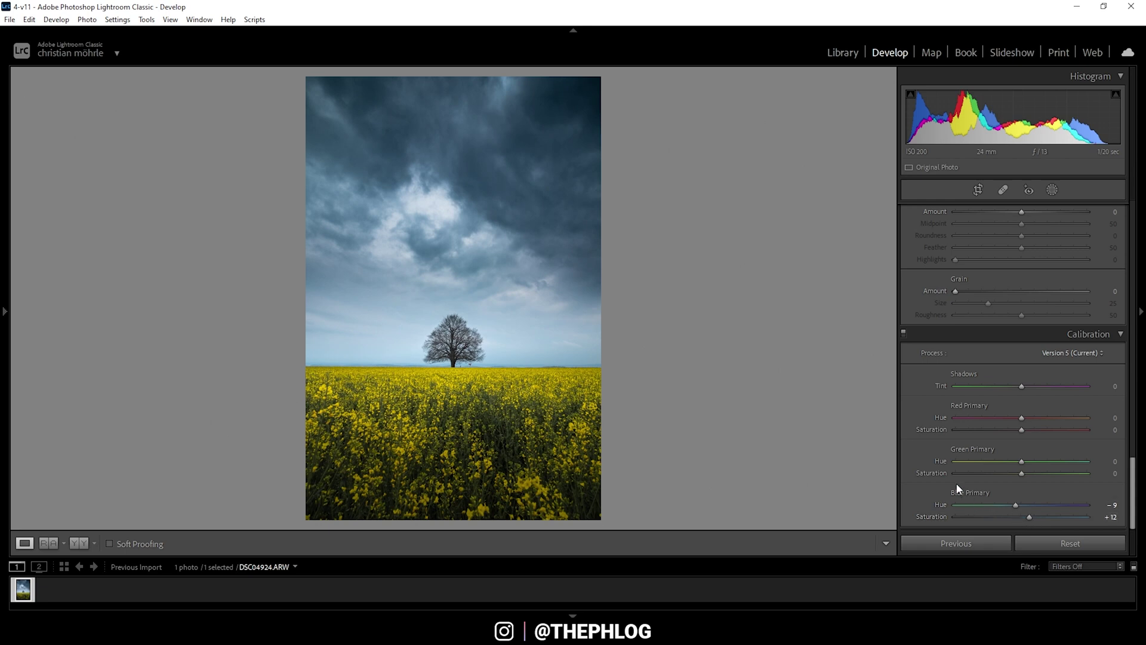
drag(1133, 495, 1141, 308)
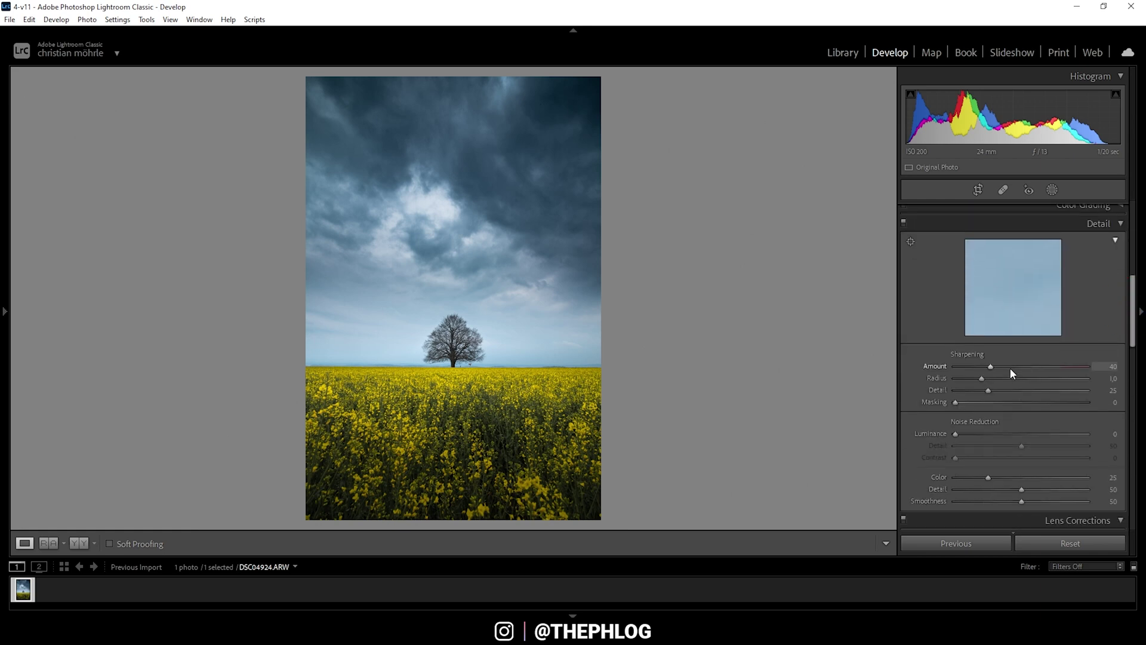
Step: Set sharpening to Radius 0.5, Detail 100 and Masking 81
drag(984, 379, 1104, 394)
drag(956, 402, 981, 402)
drag(986, 400, 1068, 401)
Step: Send the photo from the filmstrip to Photoshop with Edit In > Edit in Adobe Photoshop
right_click(29, 594)
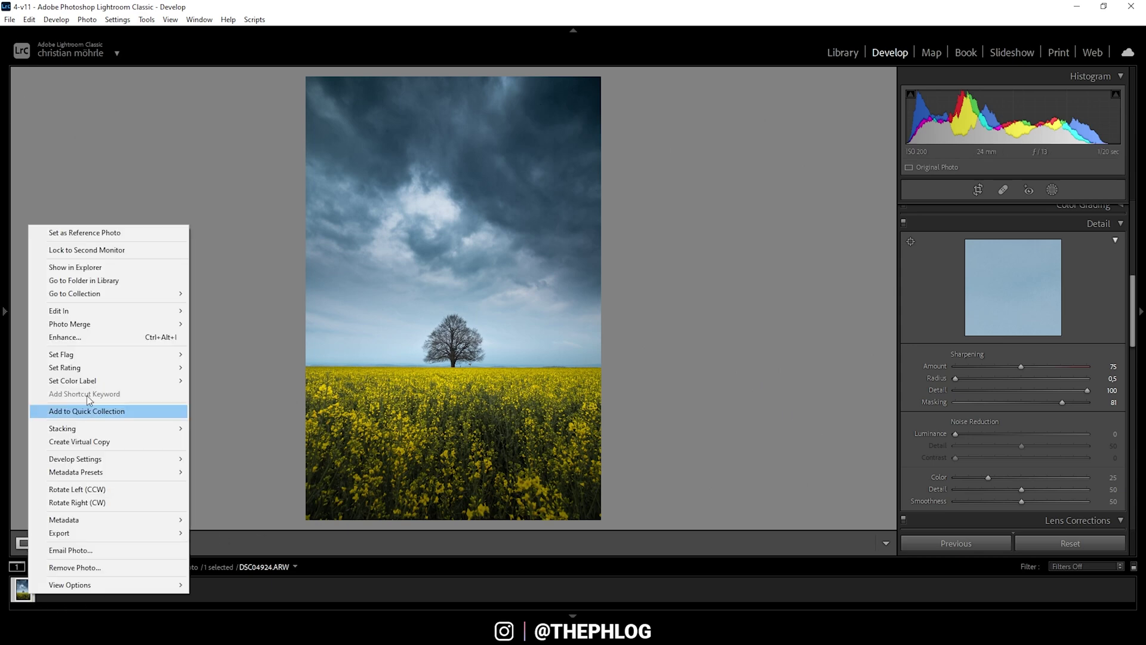
mouse_move(116, 311)
click(221, 311)
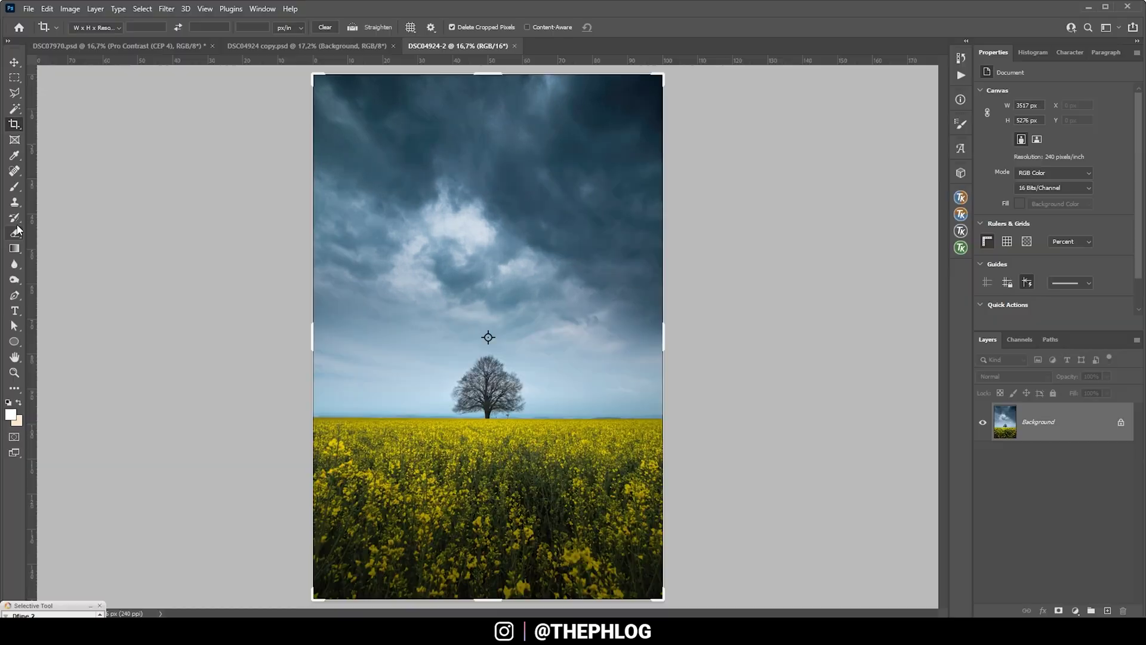
Step: Heal away the small figure and signpost beside the tree with a small Spot Healing Brush
click(17, 173)
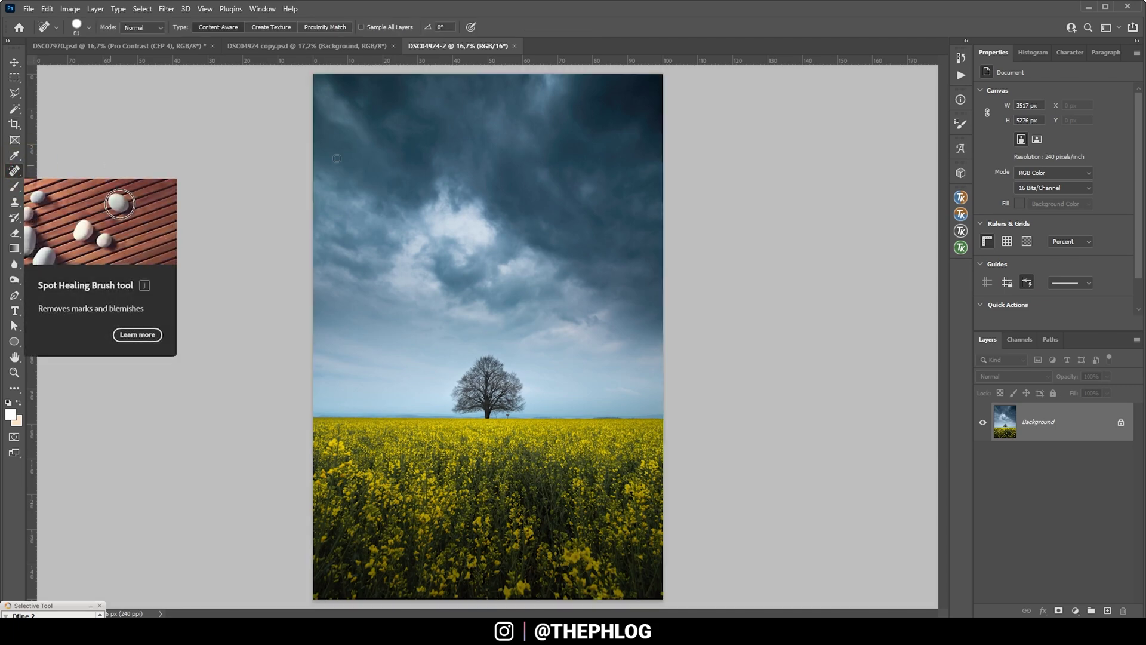
scroll(413, 97, up, 5)
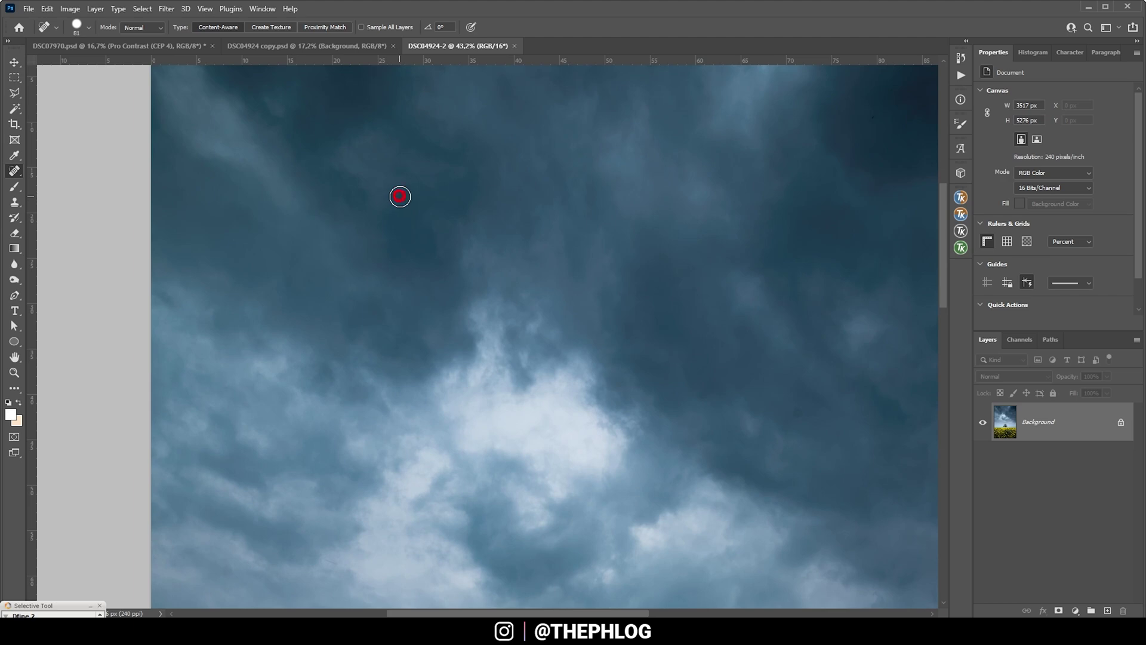
scroll(795, 408, down, 10)
mouse_move(397, 455)
mouse_down()
mouse_move(362, 446)
mouse_move(359, 413)
mouse_move(354, 446)
mouse_move(370, 417)
mouse_up()
scroll(501, 434, up, 5)
scroll(500, 434, up, 2)
key(bracketright)
mouse_move(559, 454)
mouse_down()
mouse_move(567, 382)
mouse_move(525, 379)
mouse_up()
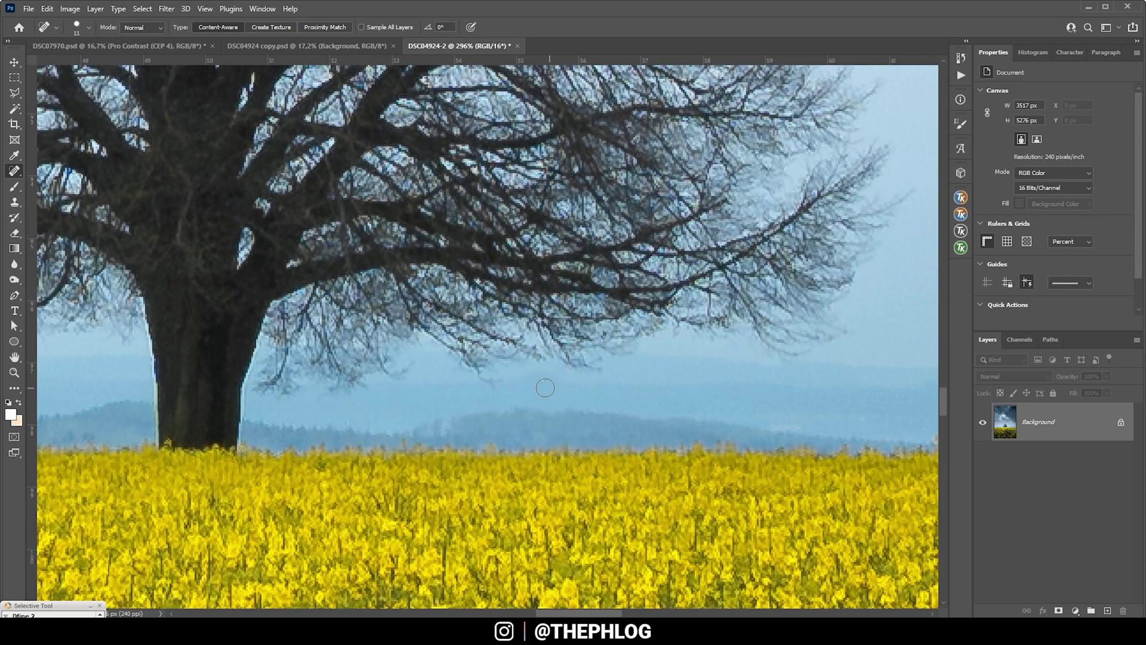
scroll(530, 425, down, 5)
scroll(531, 424, down, 5)
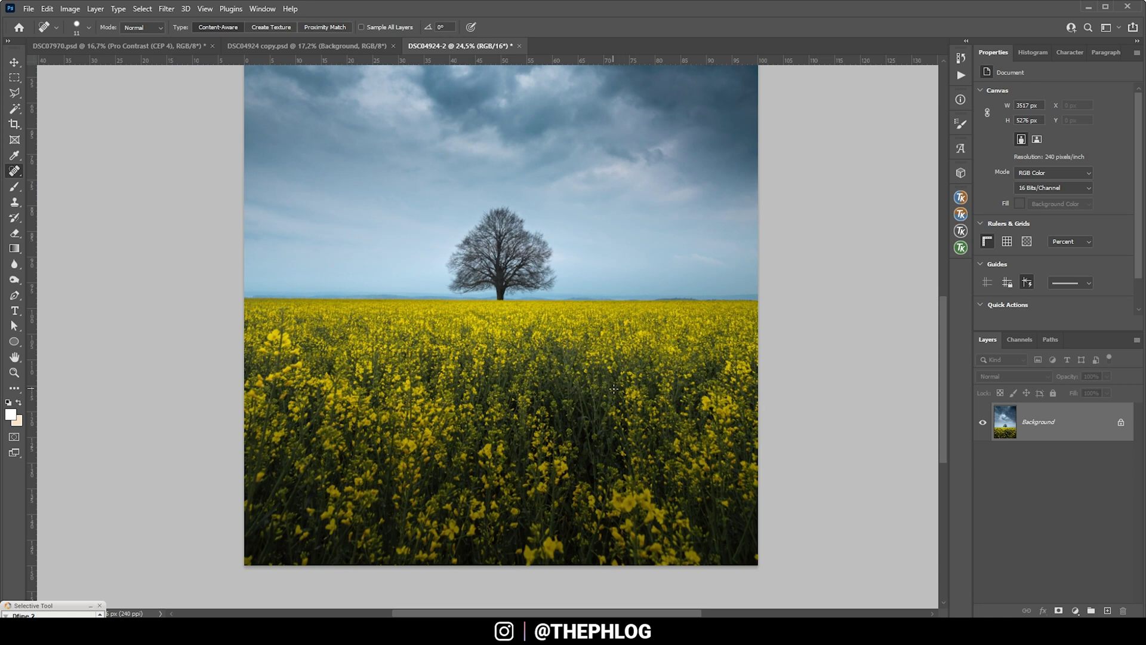
Step: Clone flowers over a patch of the rapeseed field using a roughly 589 px Clone Stamp brush
click(14, 202)
drag(401, 382, 423, 383)
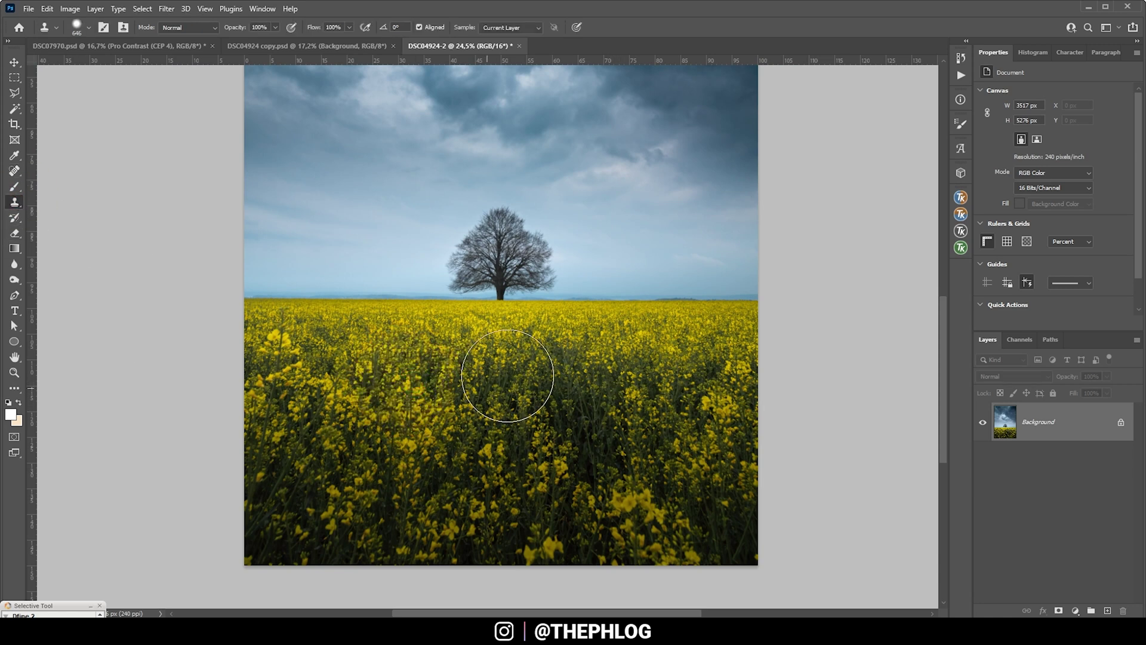
alt+click(419, 385)
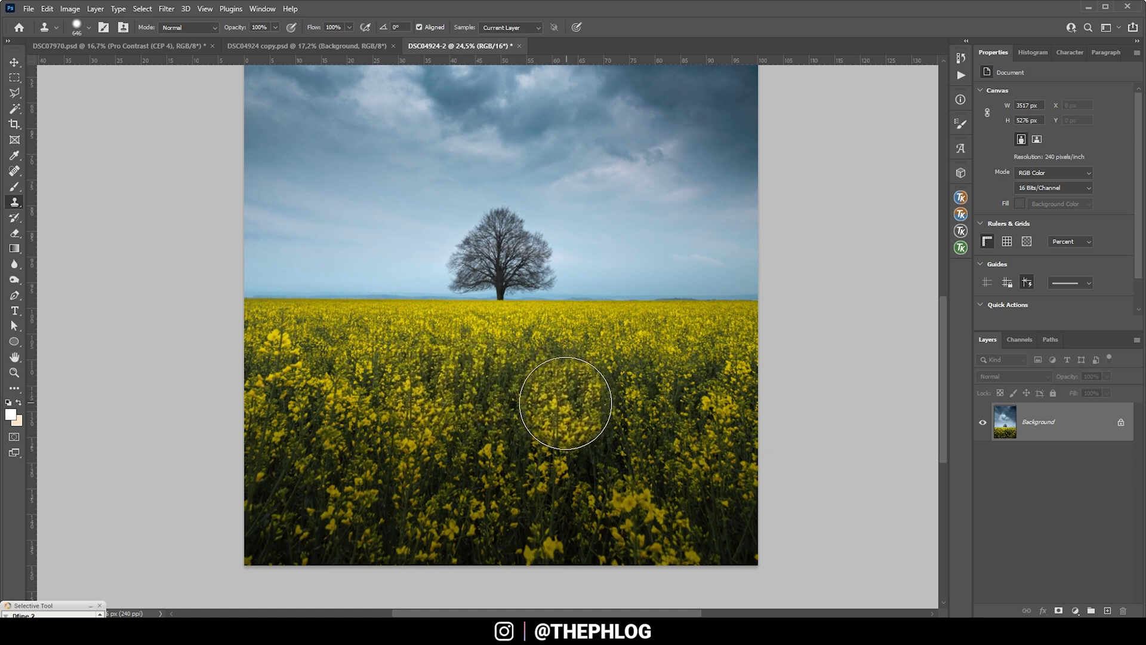
drag(578, 410, 597, 442)
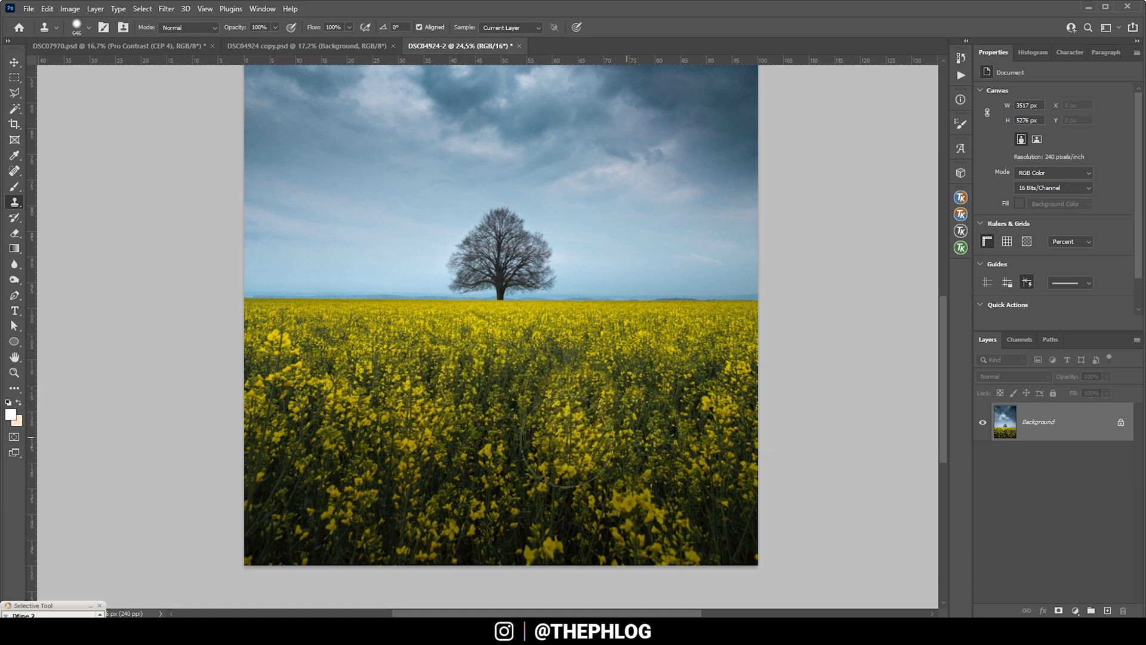
scroll(513, 409, down, 2)
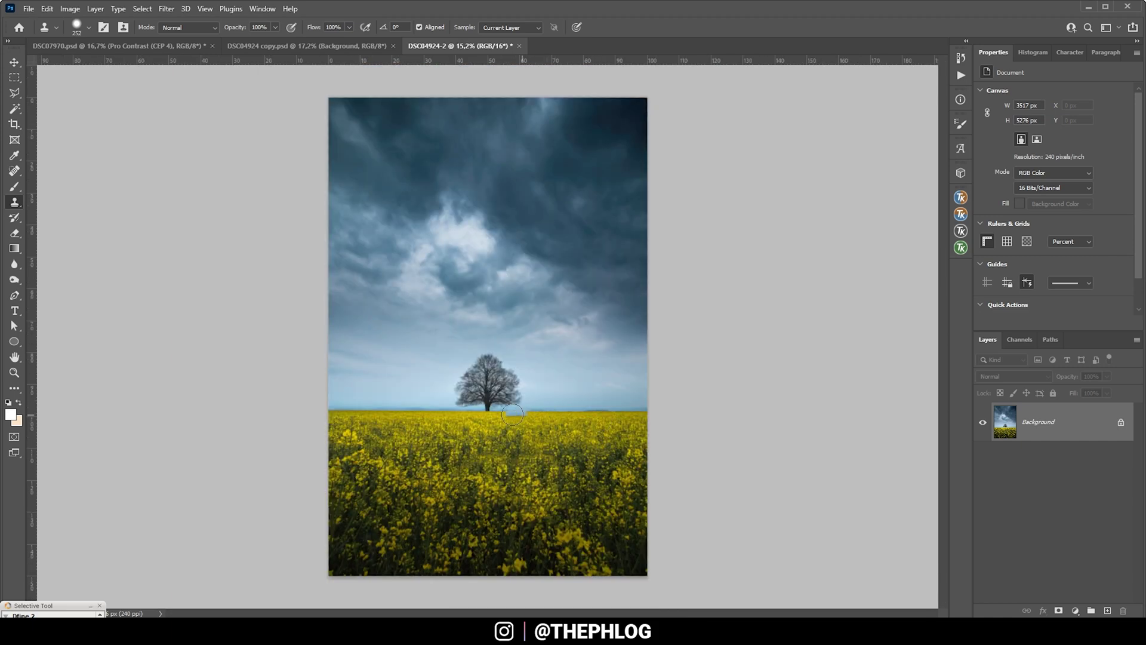
click(1029, 53)
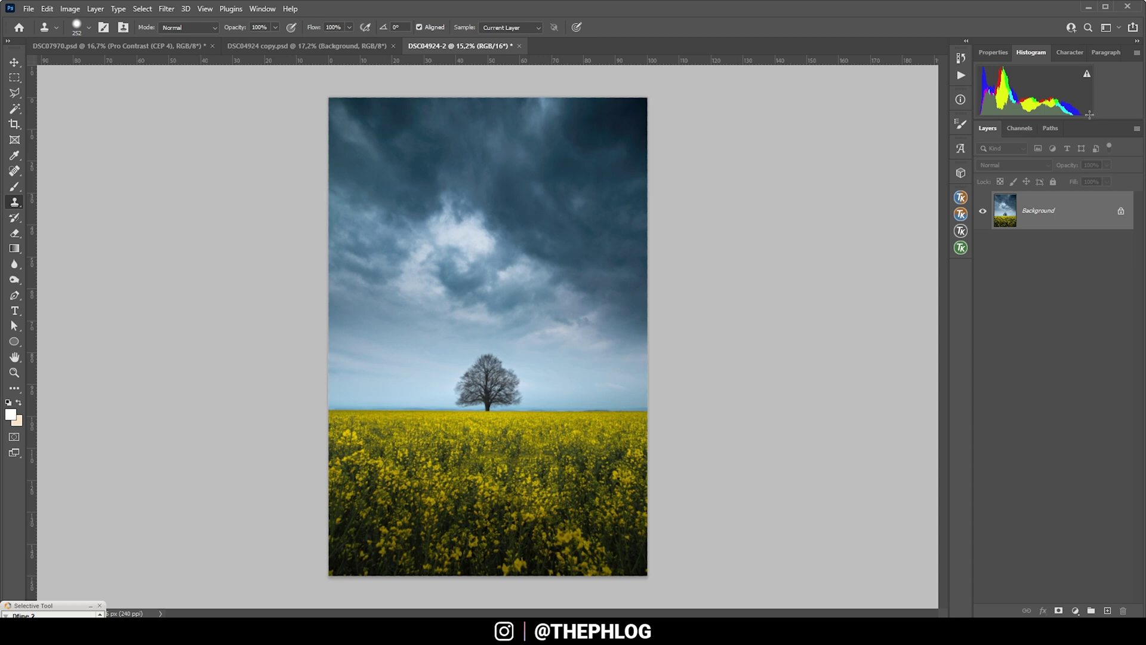
scroll(711, 326, up, 1)
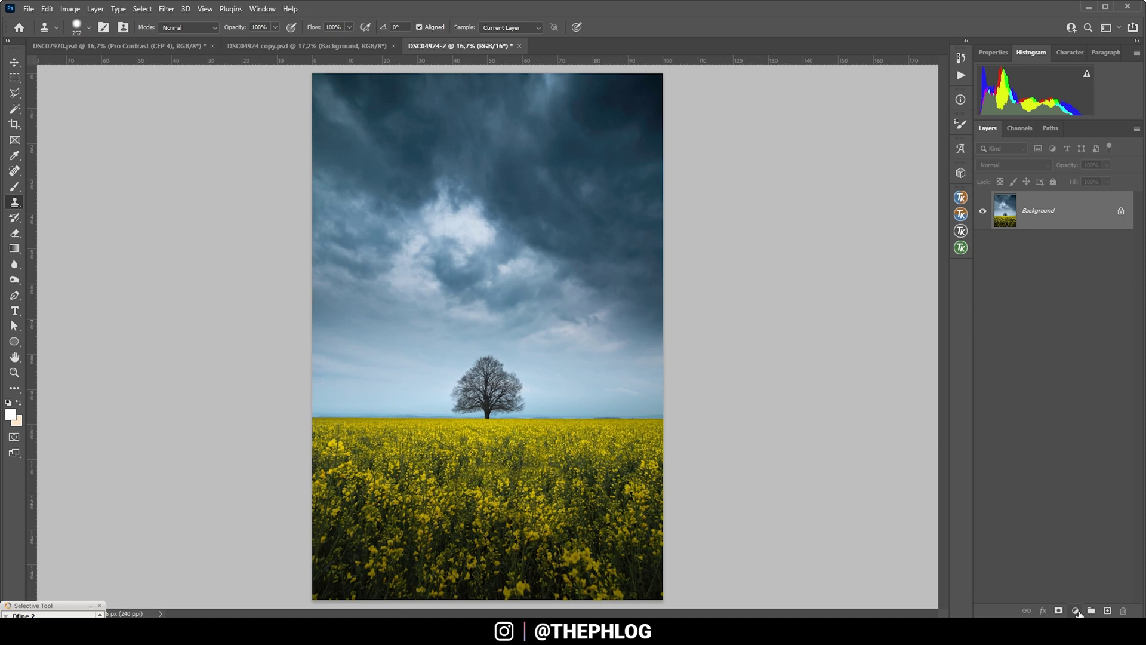
click(1075, 610)
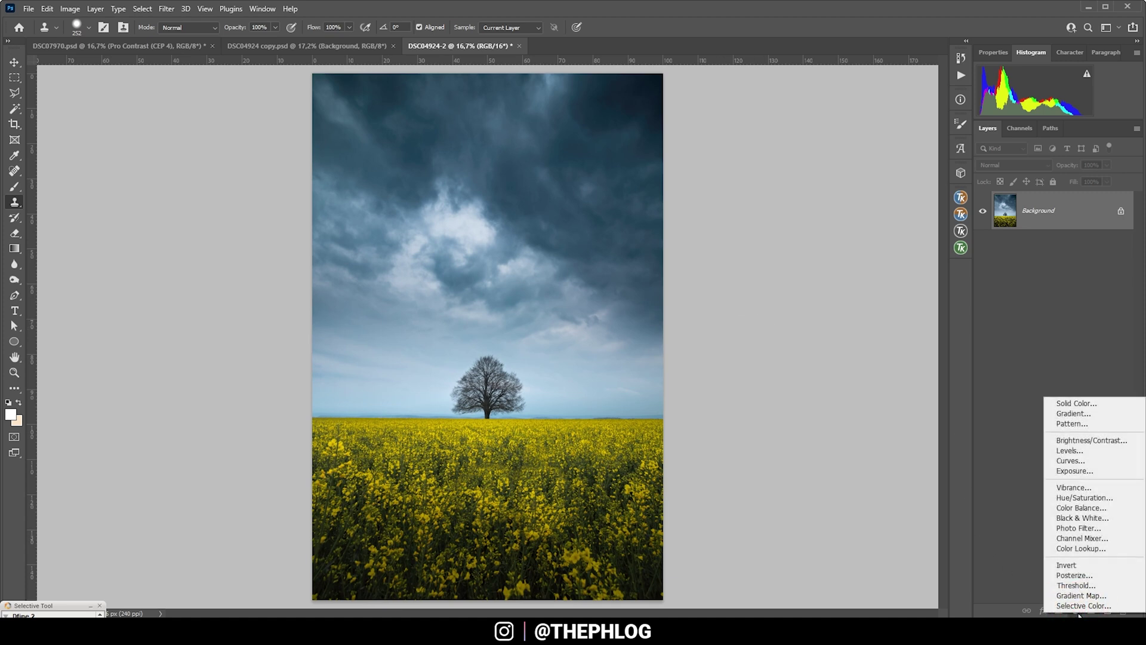
click(1074, 451)
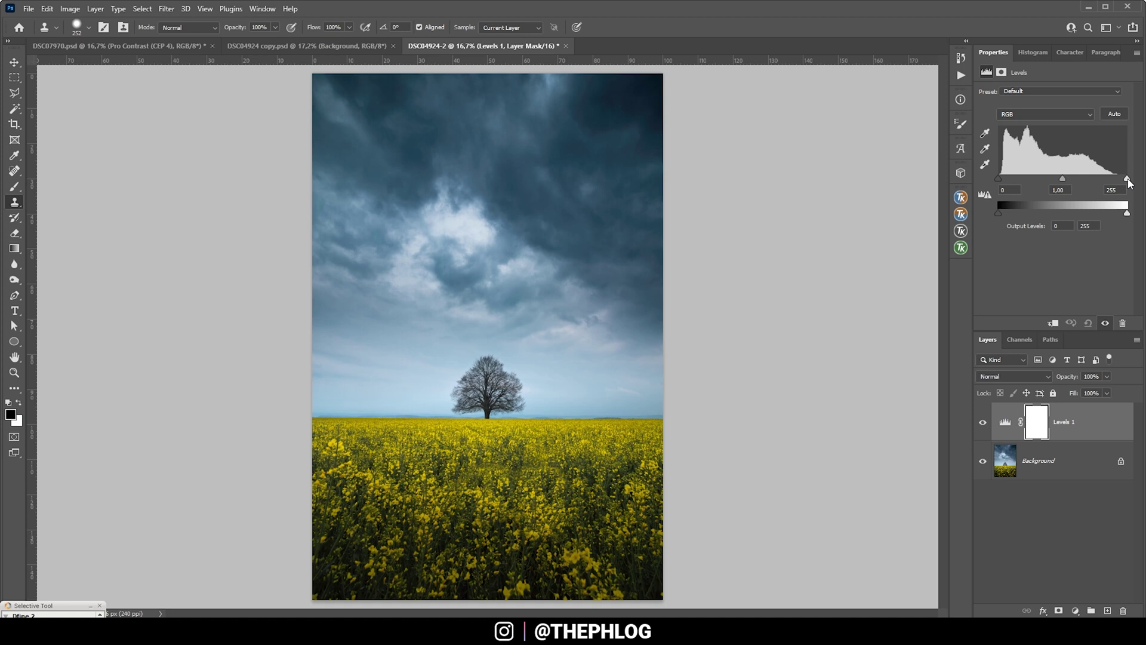
drag(1127, 179, 1119, 179)
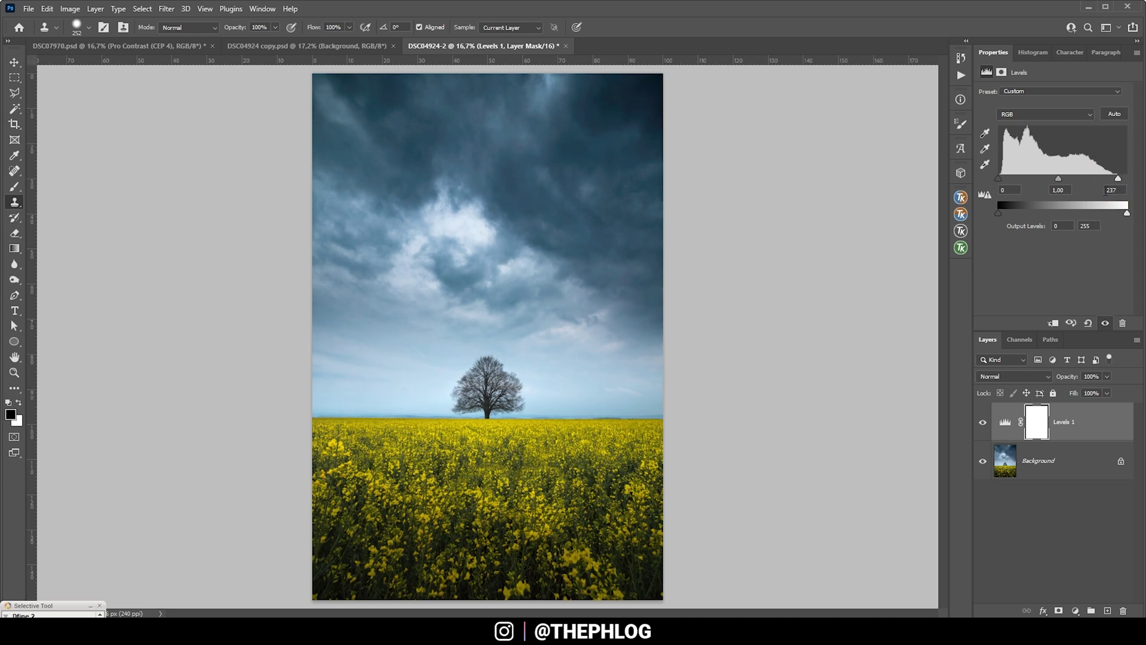
click(979, 424)
click(979, 424)
click(978, 424)
click(978, 423)
click(978, 424)
click(978, 424)
click(978, 424)
click(978, 423)
click(979, 424)
ctrl+click(1044, 471)
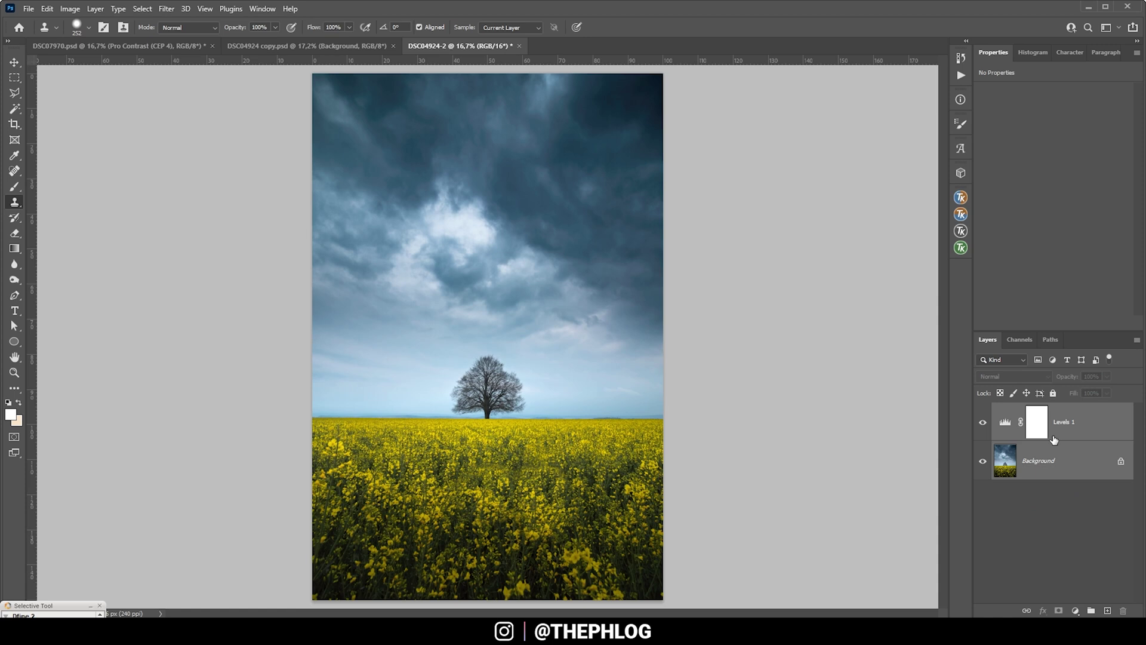
key(ctrl+e)
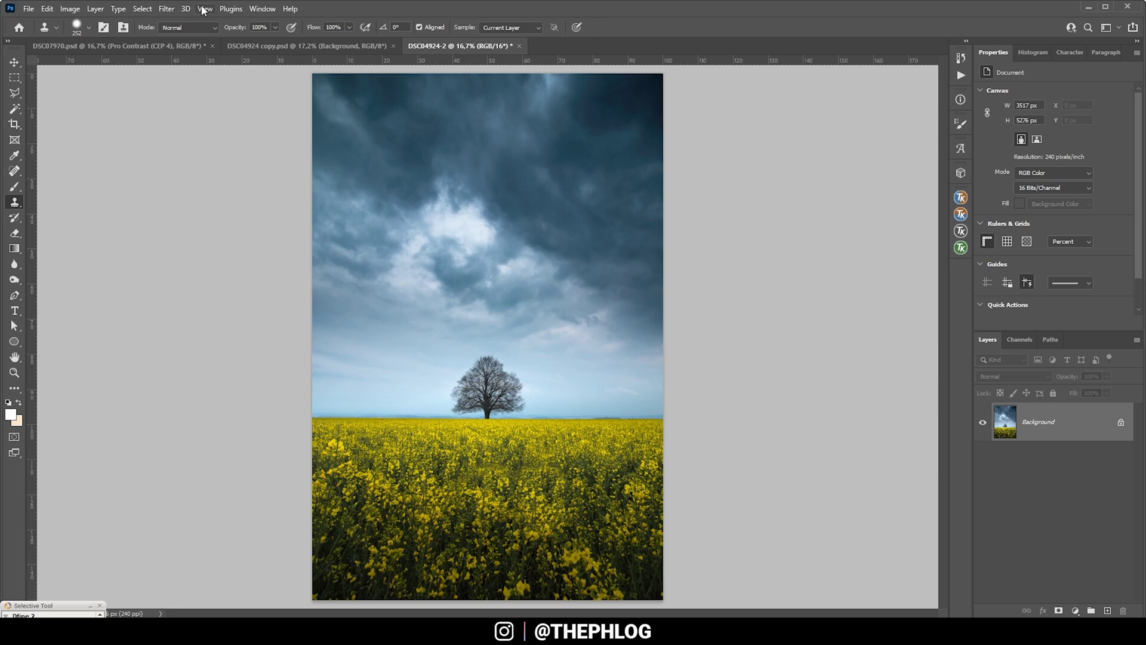
Step: Open the photo in Nik Collection's Color Efex Pro 4 from the Filter menu
click(166, 9)
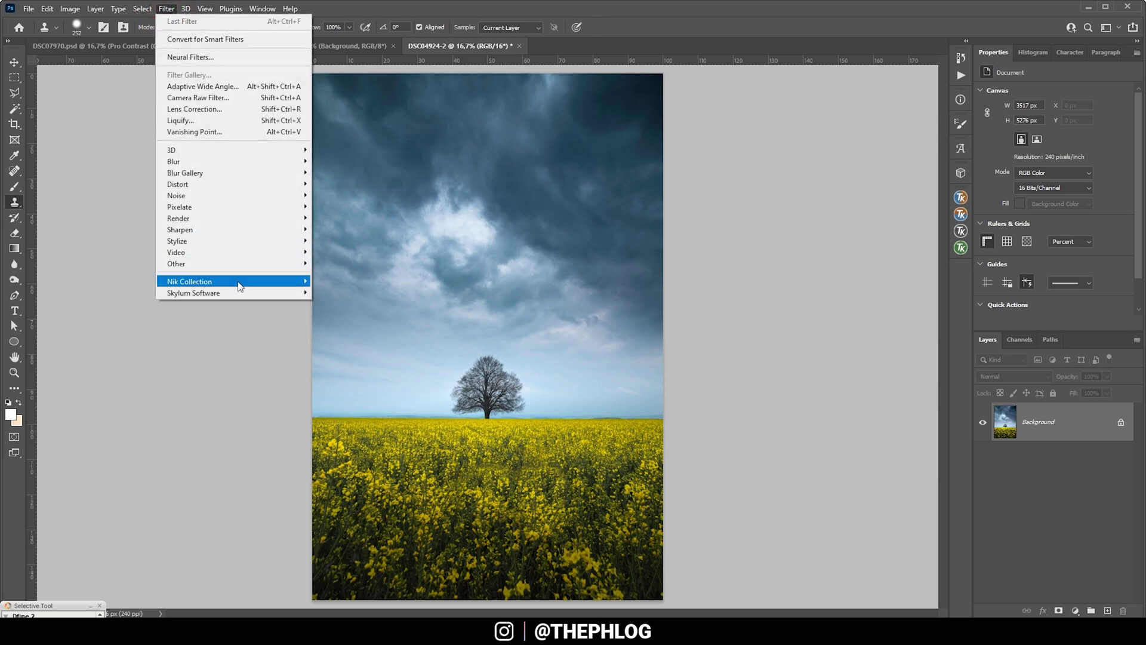
mouse_move(242, 284)
click(345, 292)
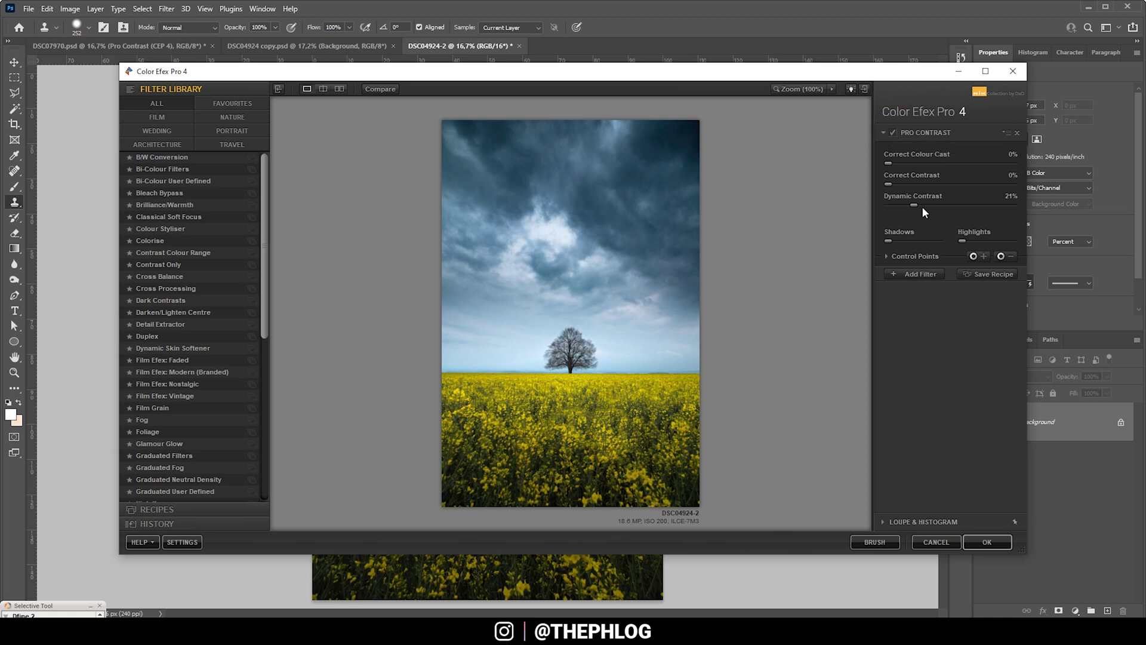
Step: Set Pro Contrast's Dynamic Contrast to 16%, add a negative control point on the lower-left field, and apply
drag(910, 204, 944, 204)
drag(910, 205, 905, 205)
click(509, 462)
drag(539, 461, 554, 461)
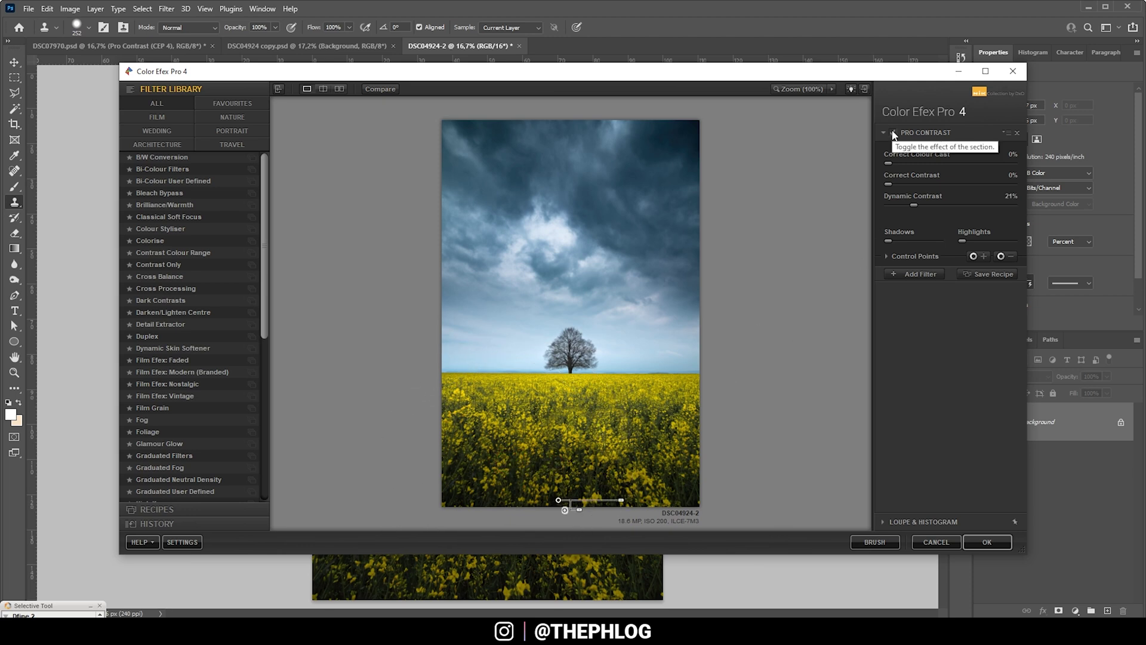
click(987, 542)
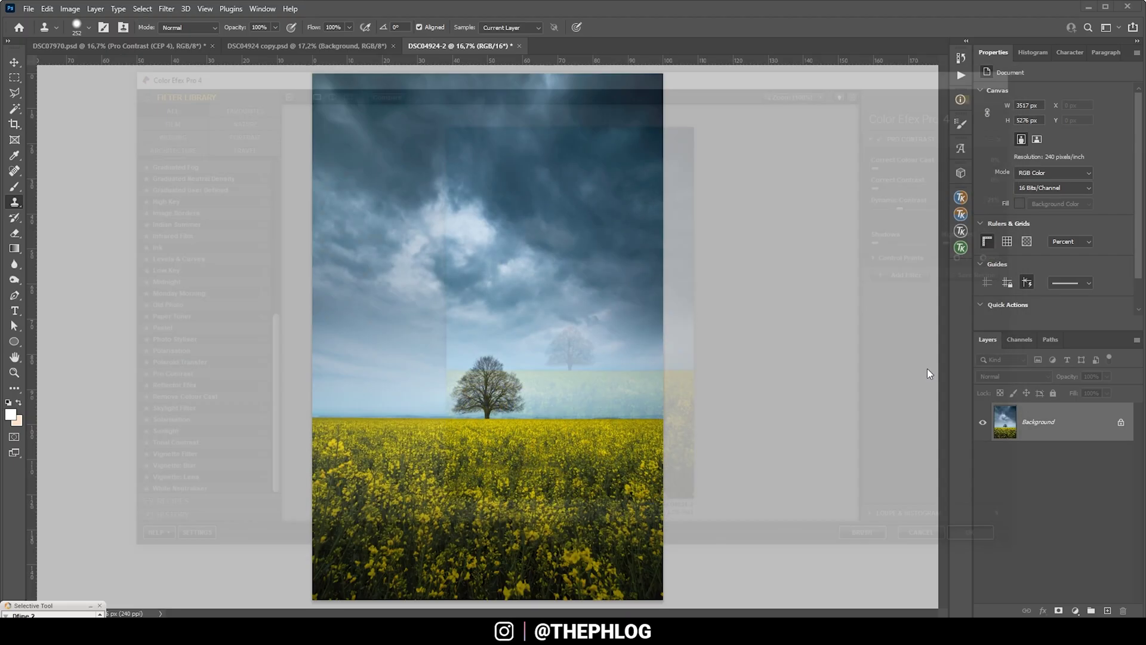